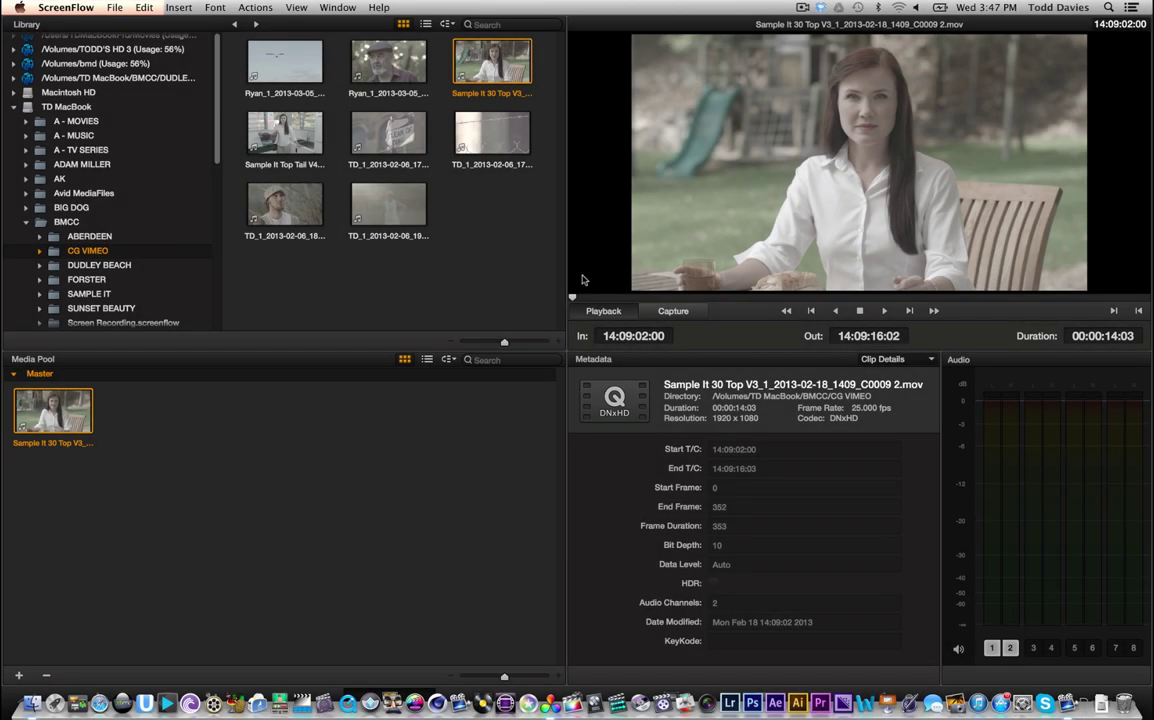
Open the project settings and review the master timeline format, video monitoring and conform options
left_click(49, 428)
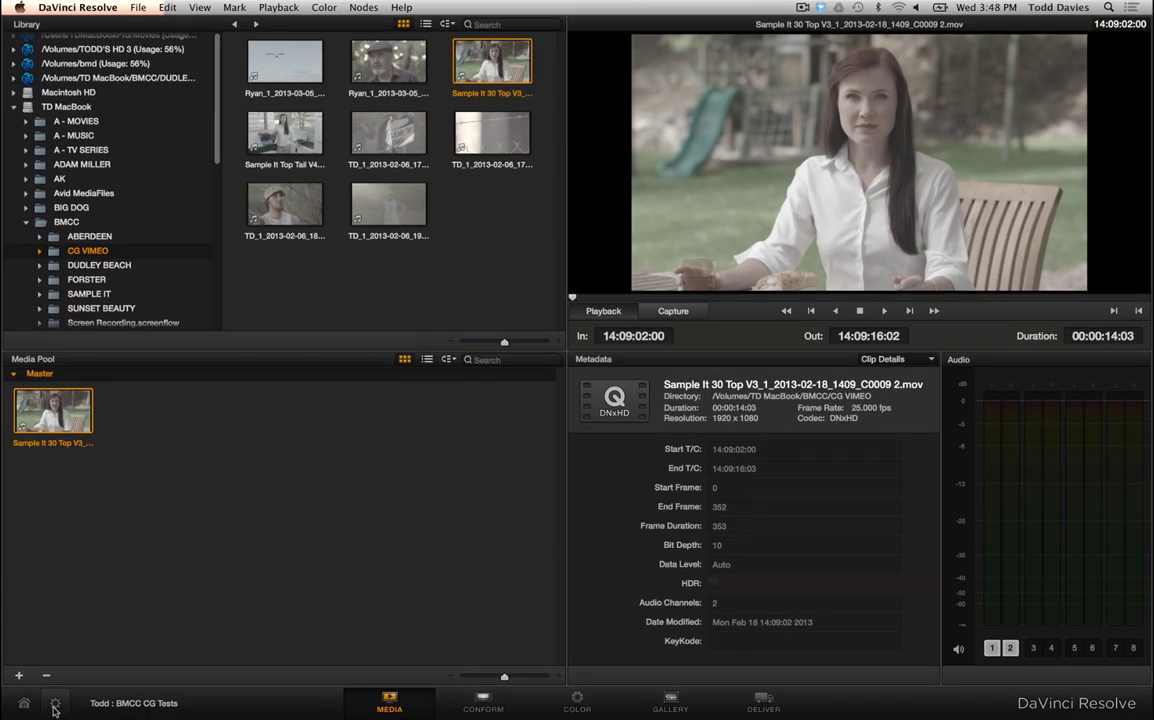
left_click(55, 705)
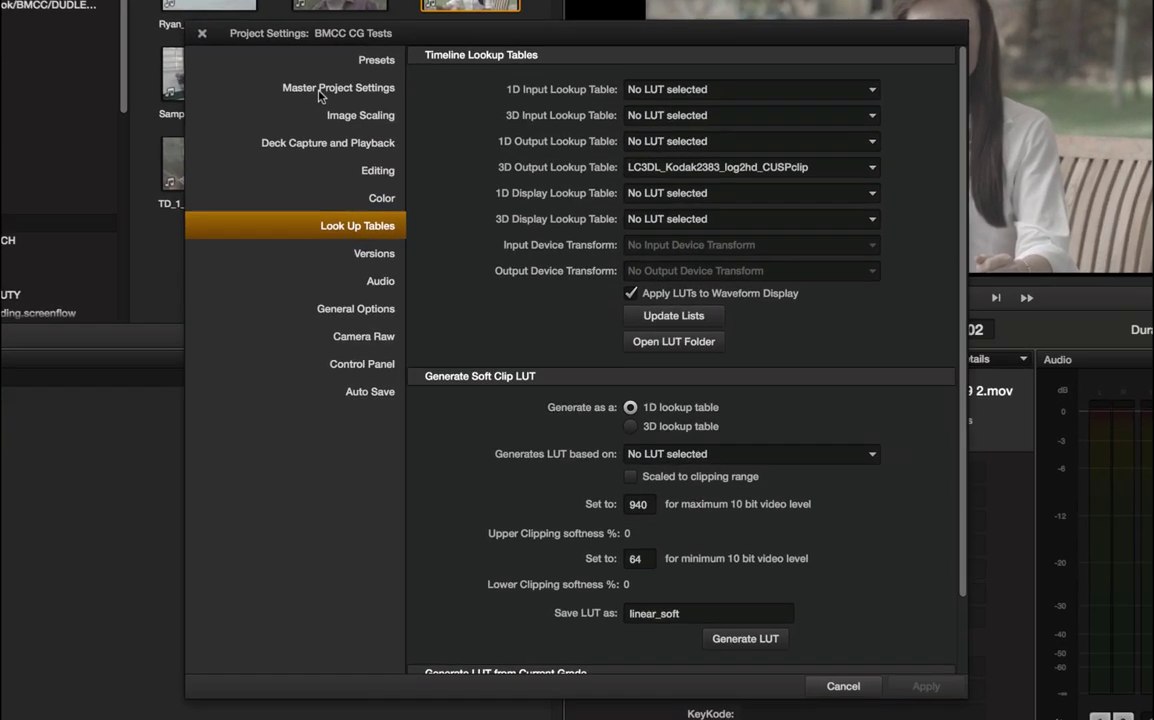
left_click(318, 90)
scroll(908, 200, "up", 10)
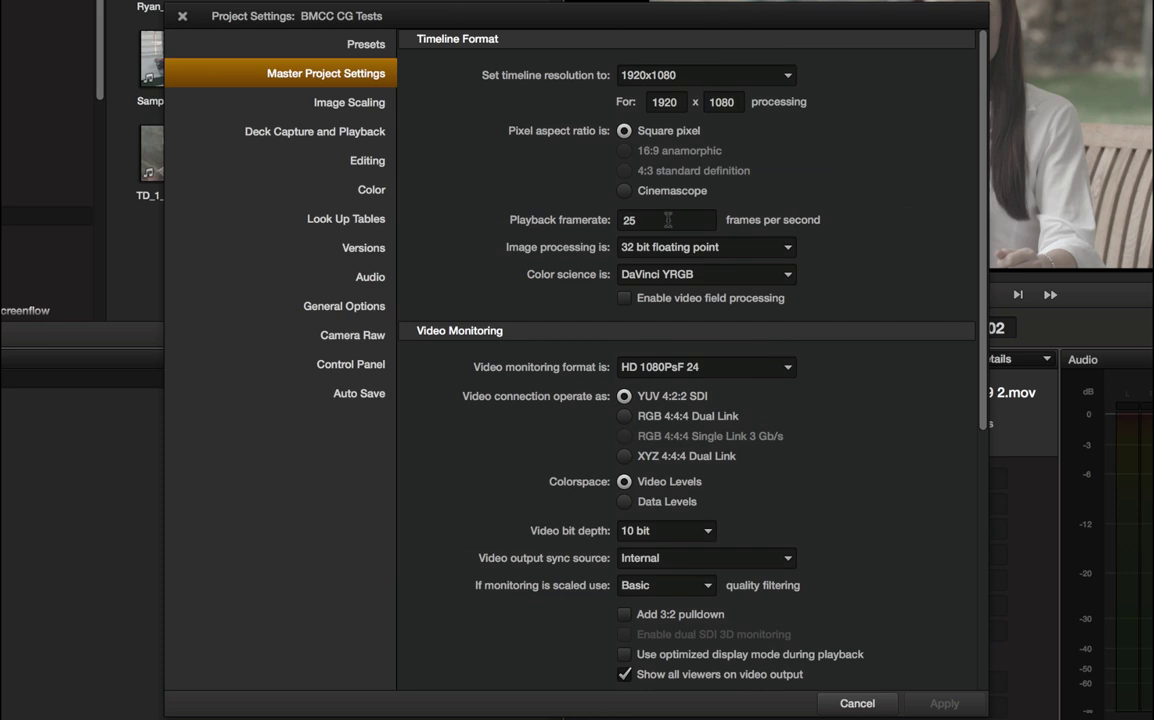
scroll(878, 268, "down", 8)
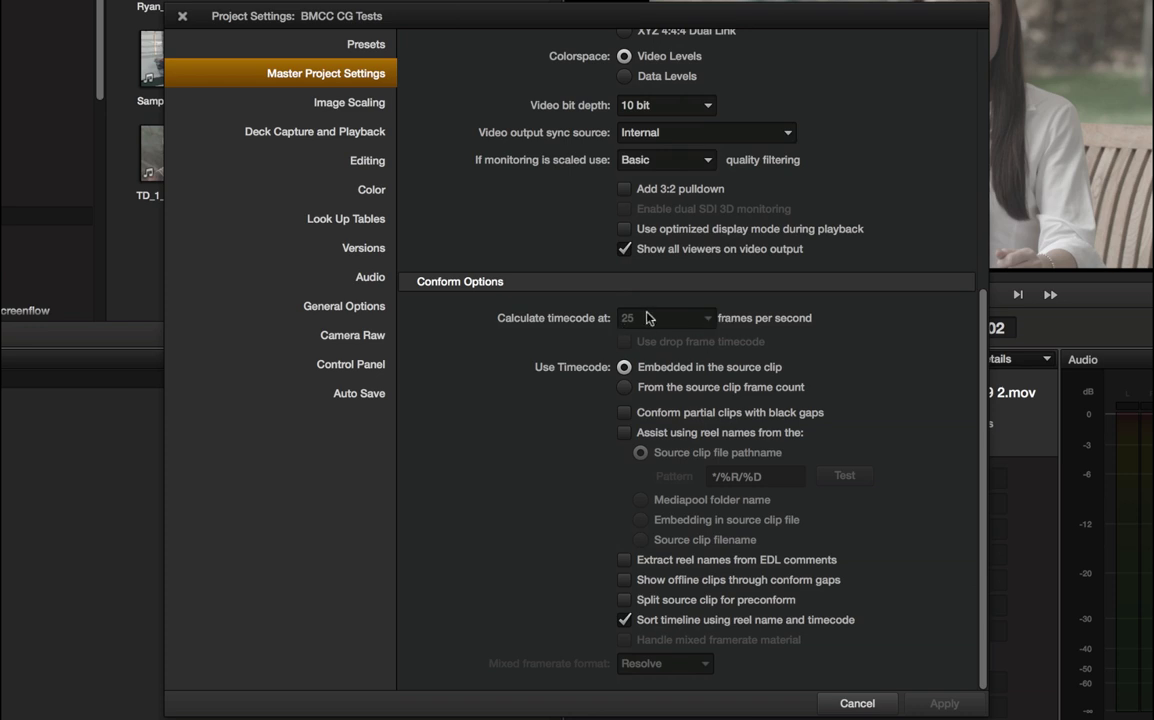
Review the project's lookup table settings and the LUTs offered for the 3D output lookup table, and close the settings
left_click(370, 218)
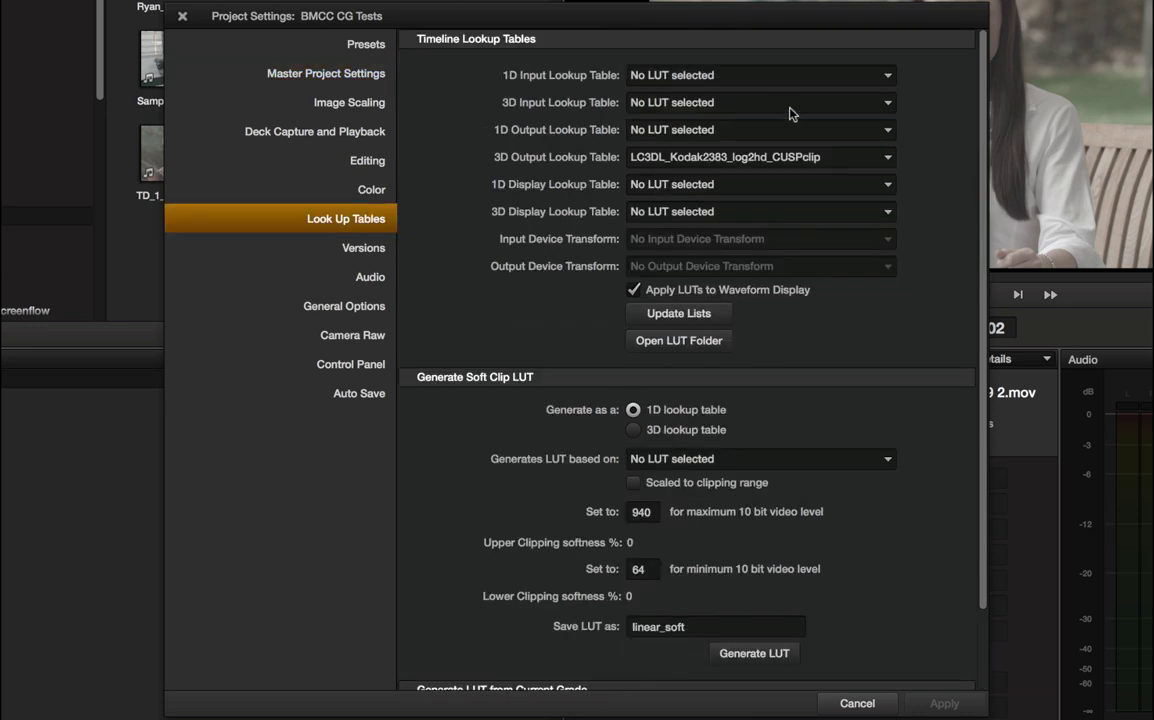
left_click(675, 157)
scroll(757, 268, "up", 3)
scroll(757, 268, "down", 3)
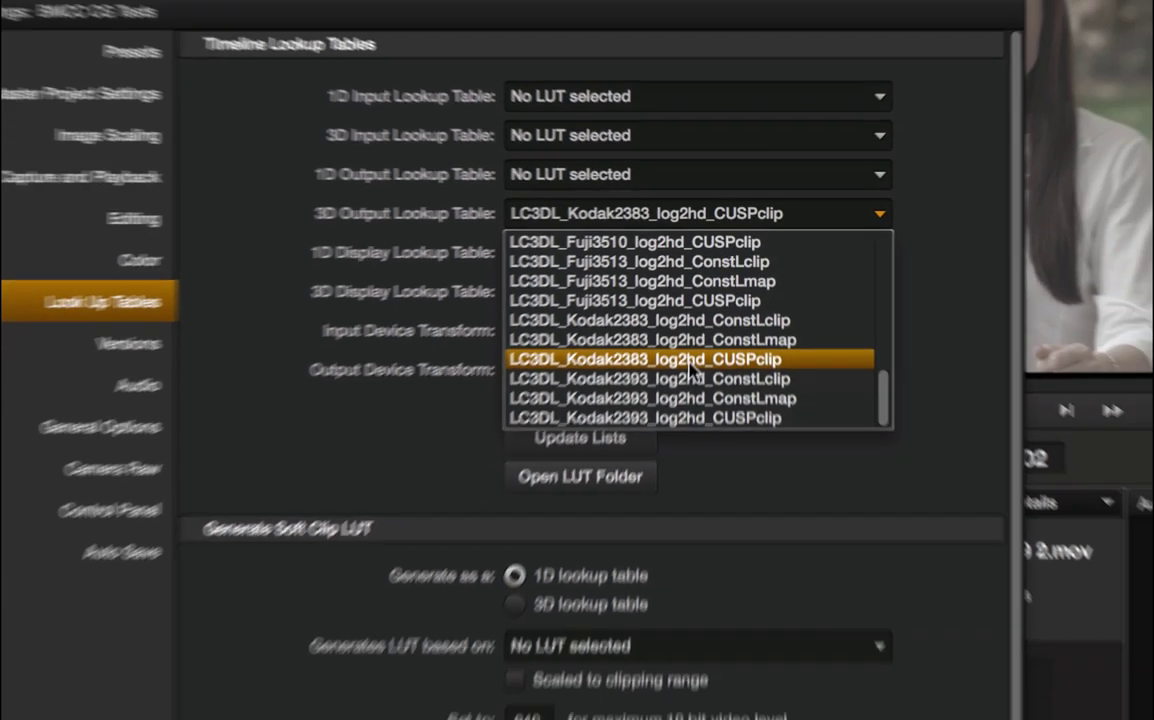
left_click(669, 436)
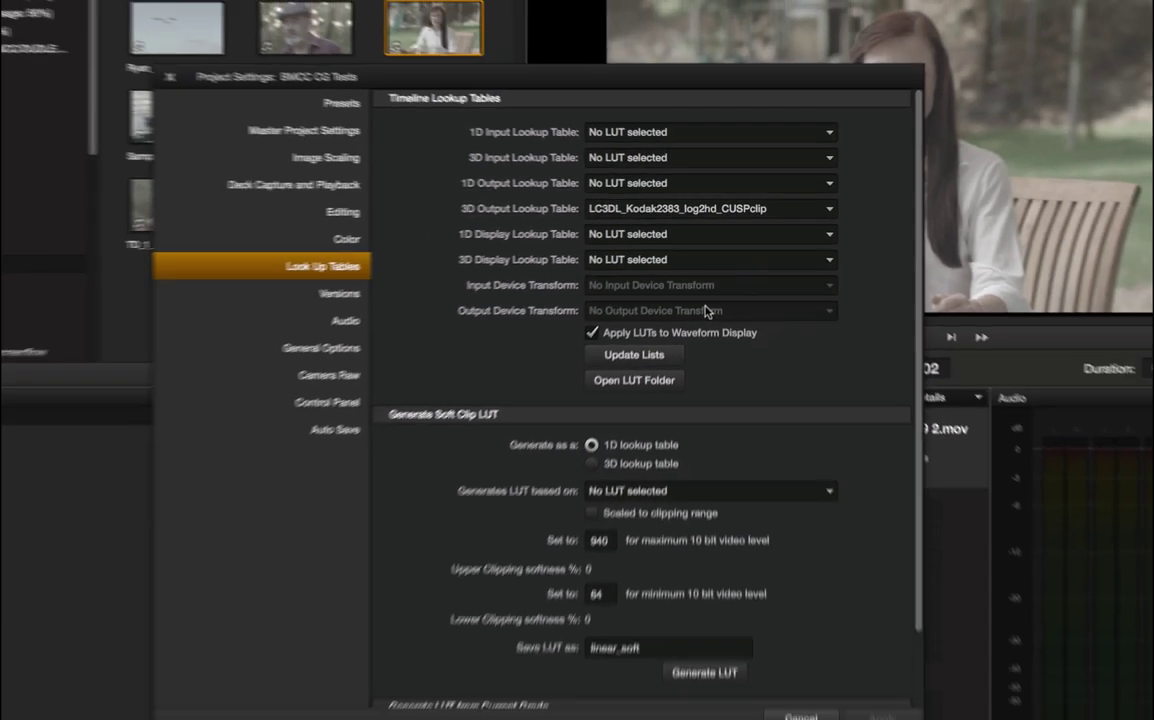
left_click(797, 706)
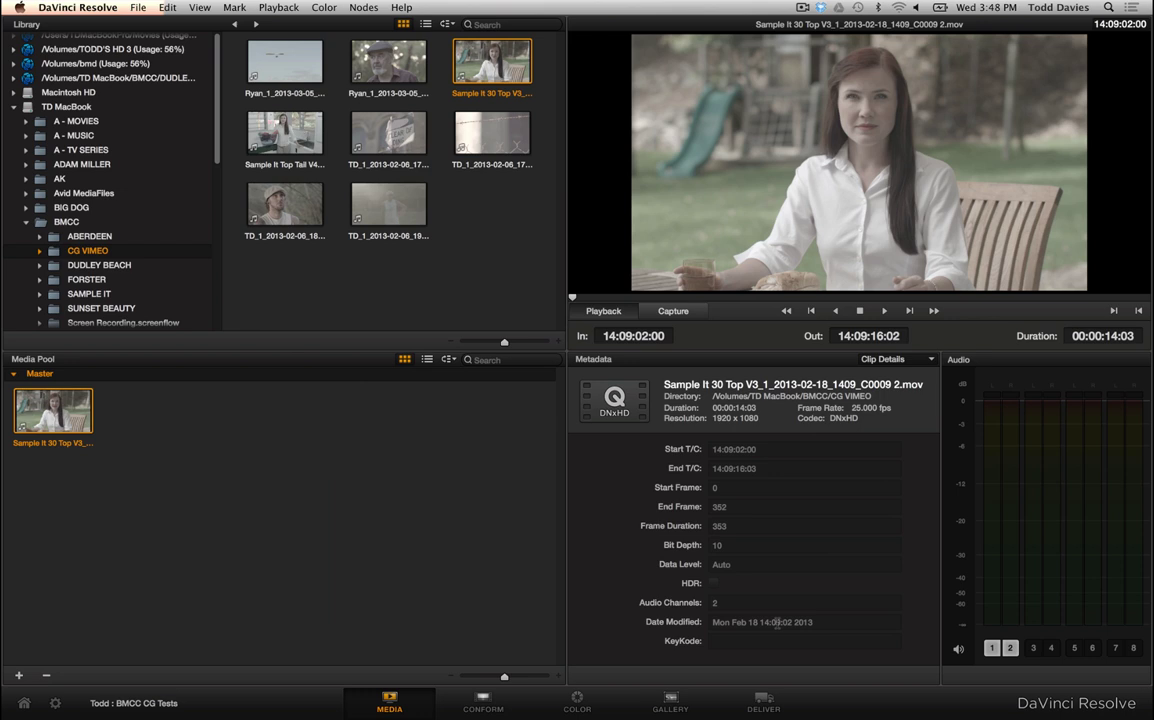
Bring the clip up for color grading in an enlarged viewer and move the playhead to about 01:00:07:02
left_click(590, 708)
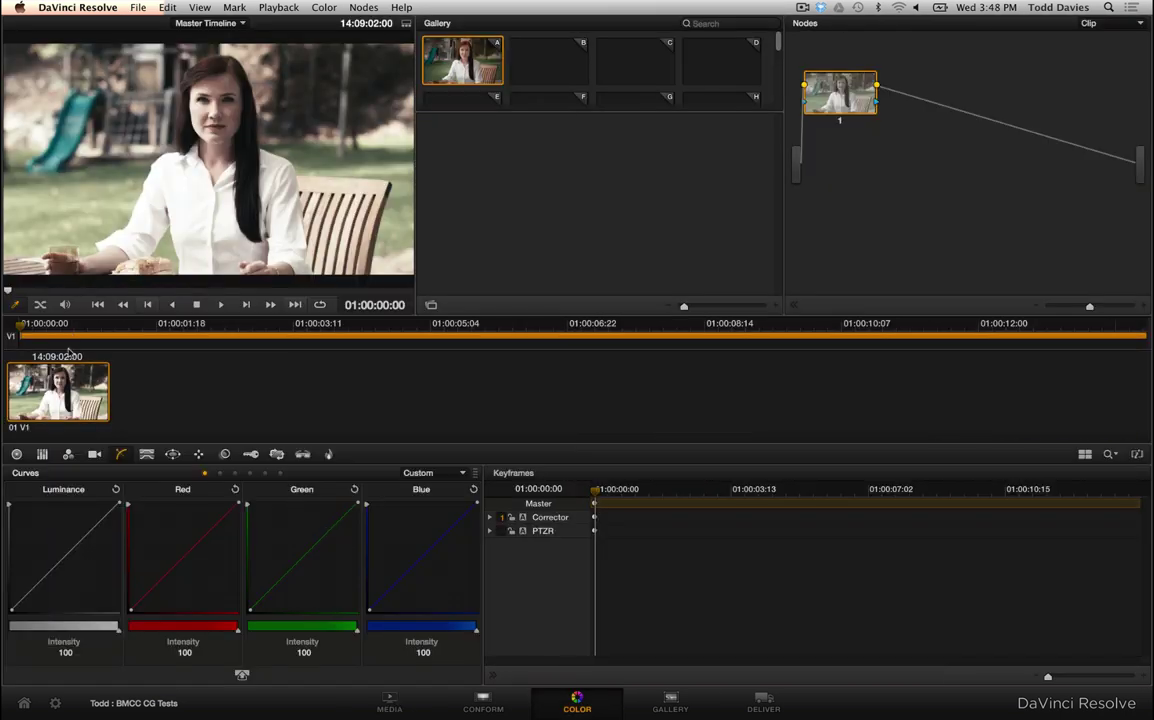
key("alt+f")
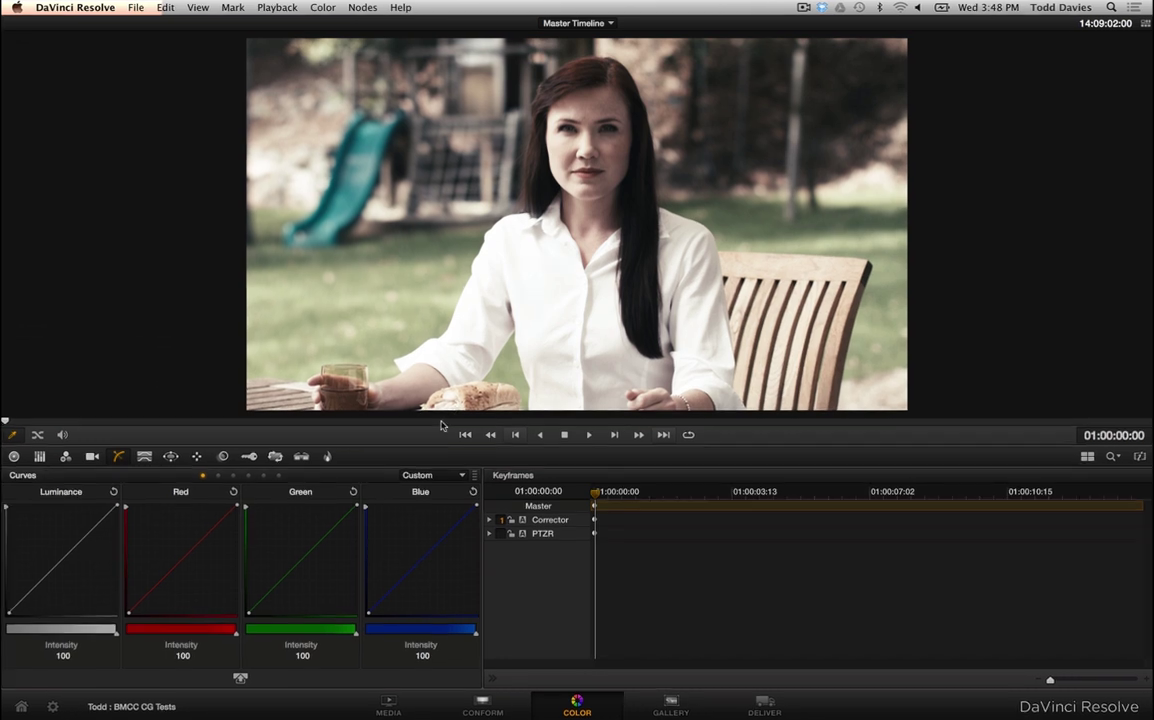
left_click_drag(442, 419, 600, 416)
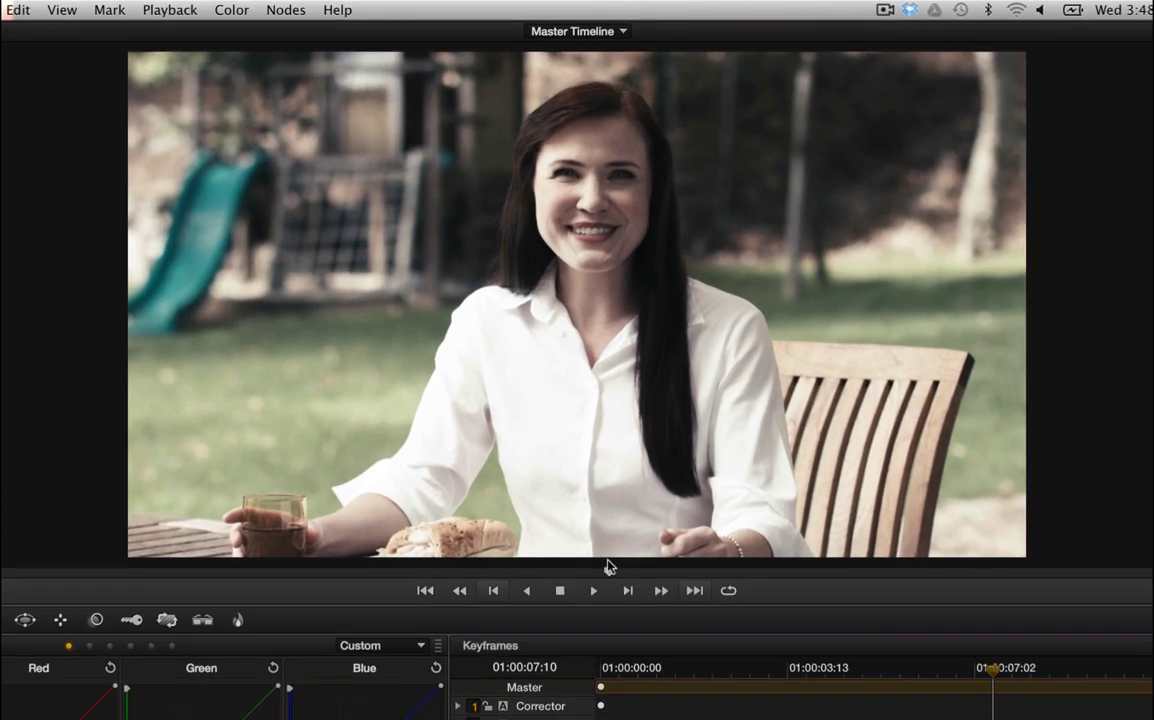
left_click_drag(607, 561, 579, 565)
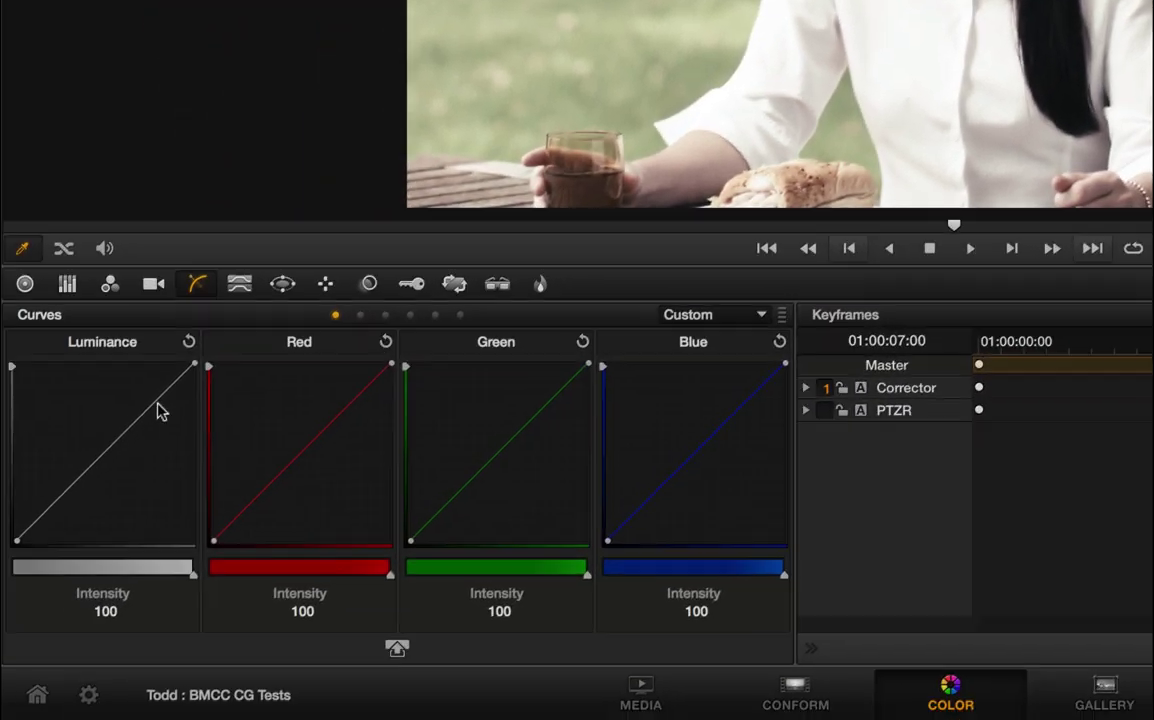
Shape the first node's luminance curve with two points, pulling down the highlights and lifting the shadows to flatten the contrast
left_click_drag(160, 410, 158, 426)
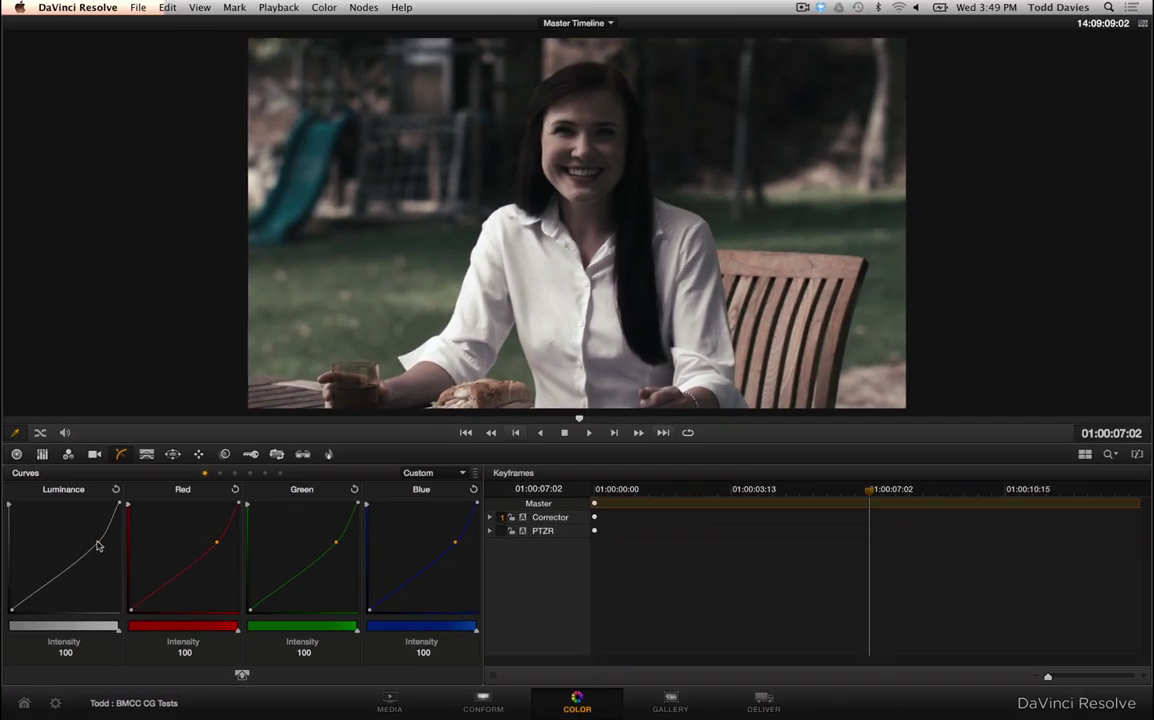
left_click_drag(45, 591, 47, 573)
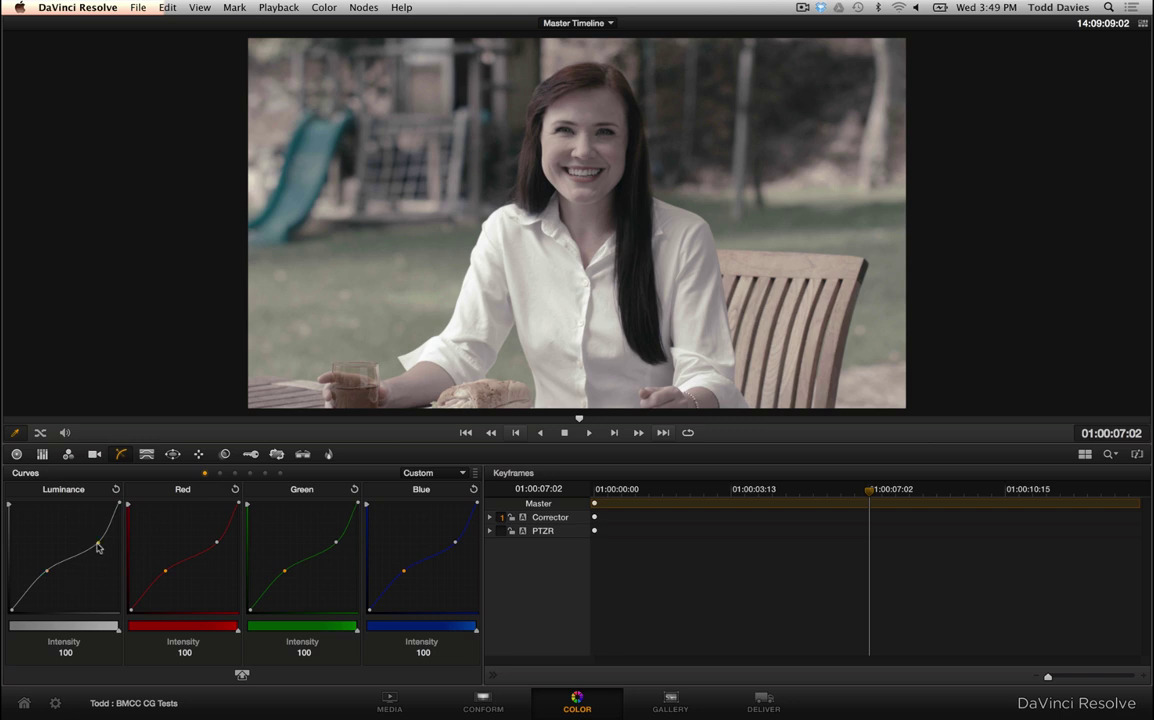
left_click_drag(97, 544, 98, 542)
Set the first node's saturation to 100
left_click(15, 455)
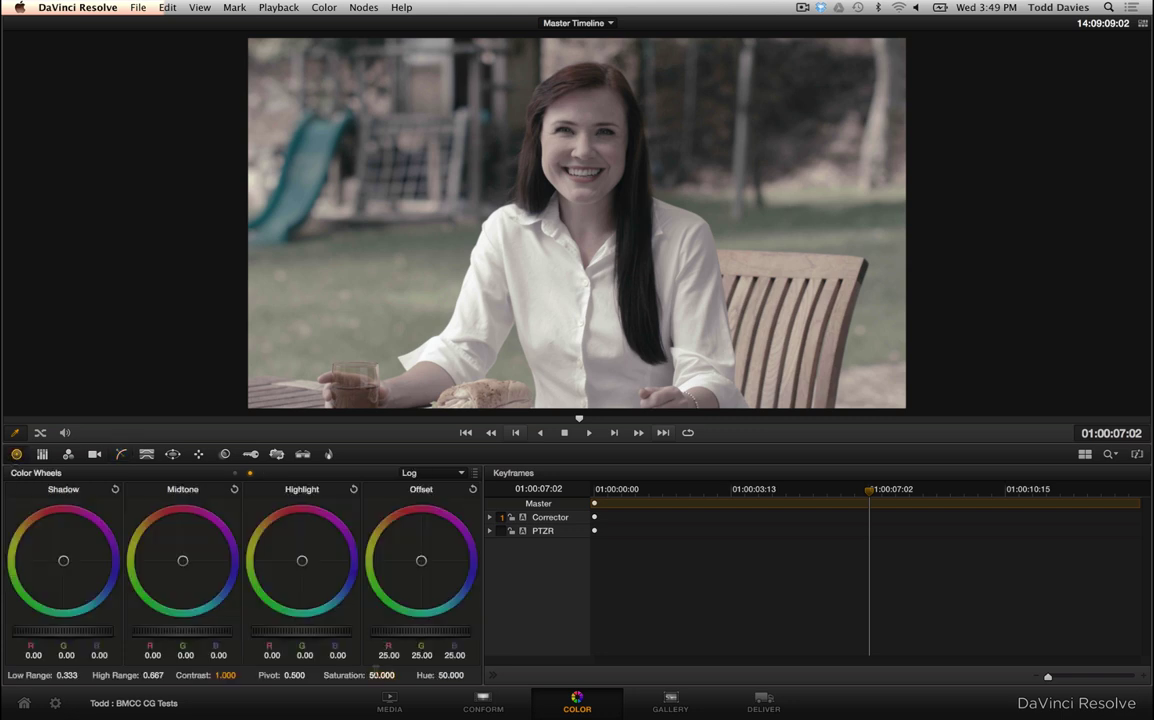
type("100")
key("Return")
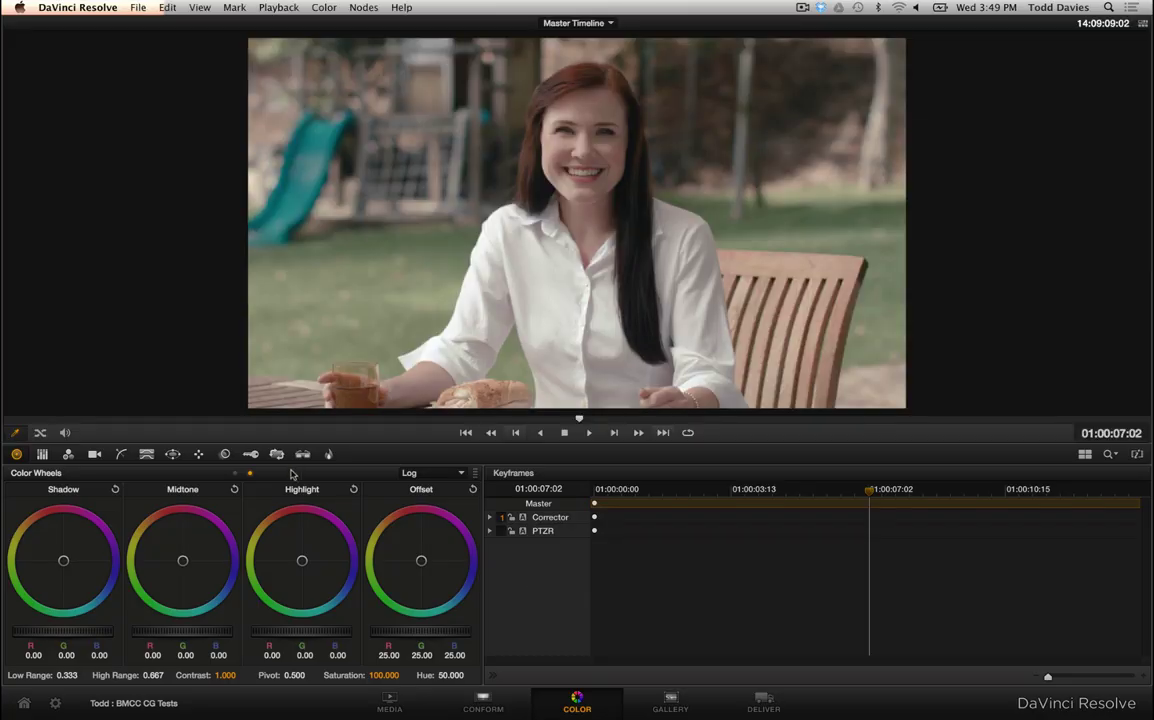
Add a second serial node with a circular power window
key("alt+f")
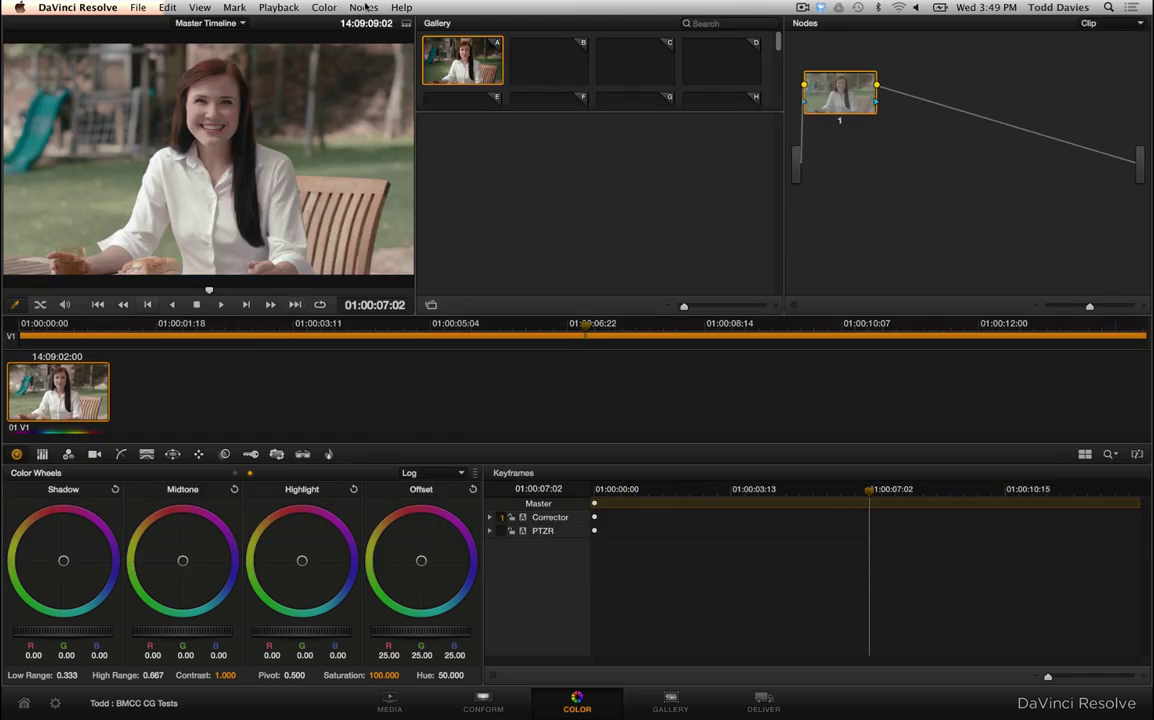
left_click(364, 7)
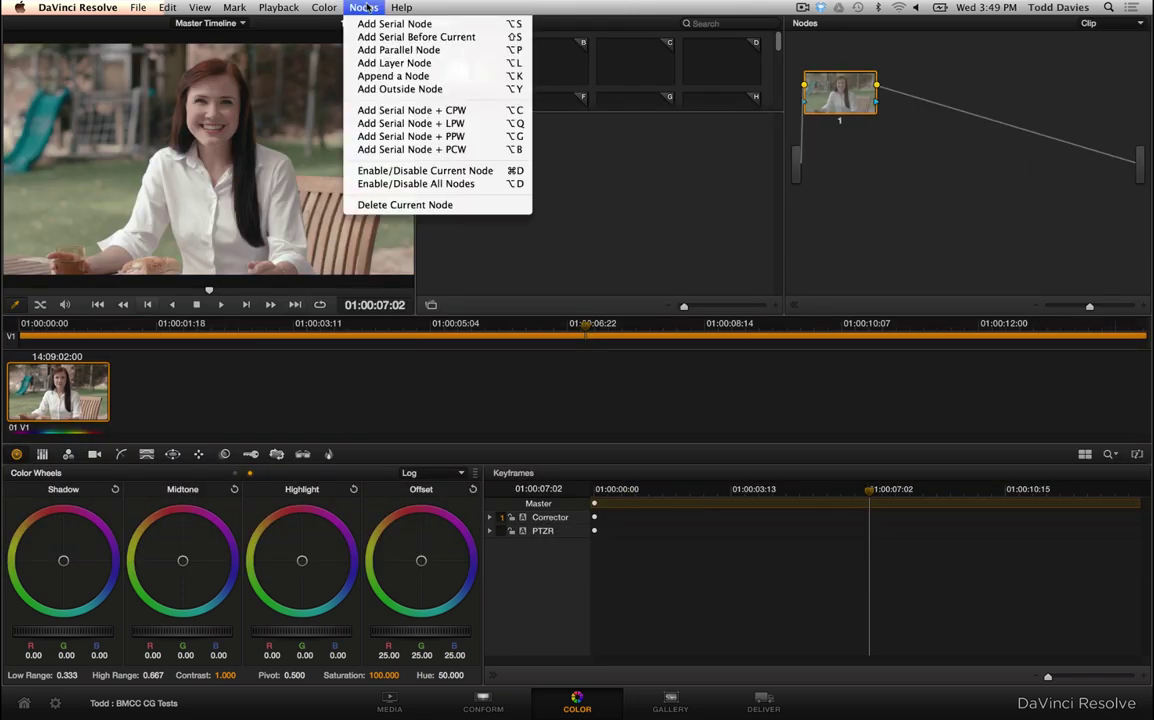
left_click(370, 110)
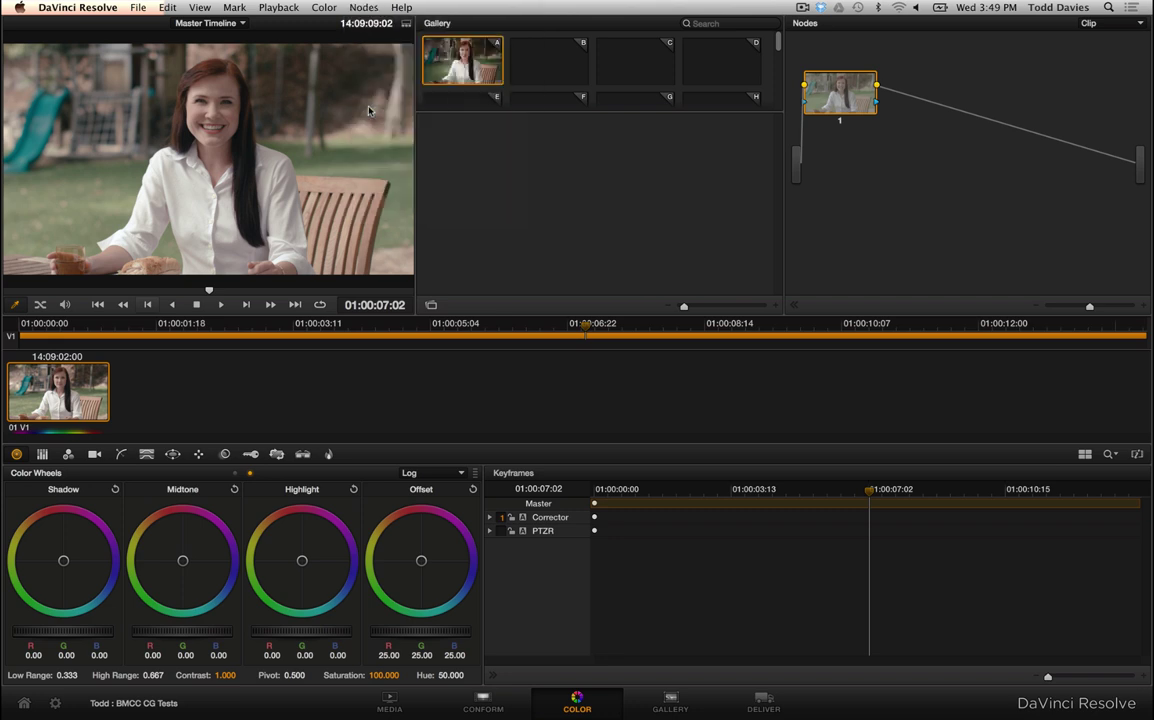
Reshape the second node's circular window into a large, tall ellipse with a wide soft edge, centered higher over the woman's face and torso
key("alt+f")
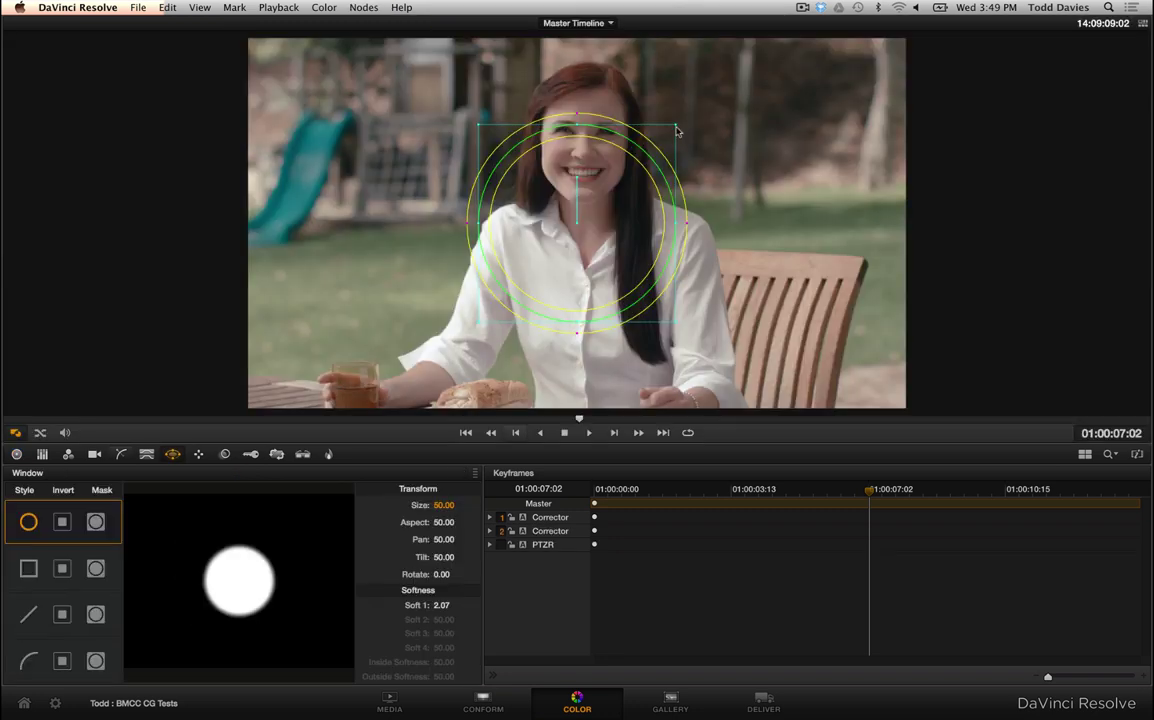
left_click_drag(676, 125, 716, 86)
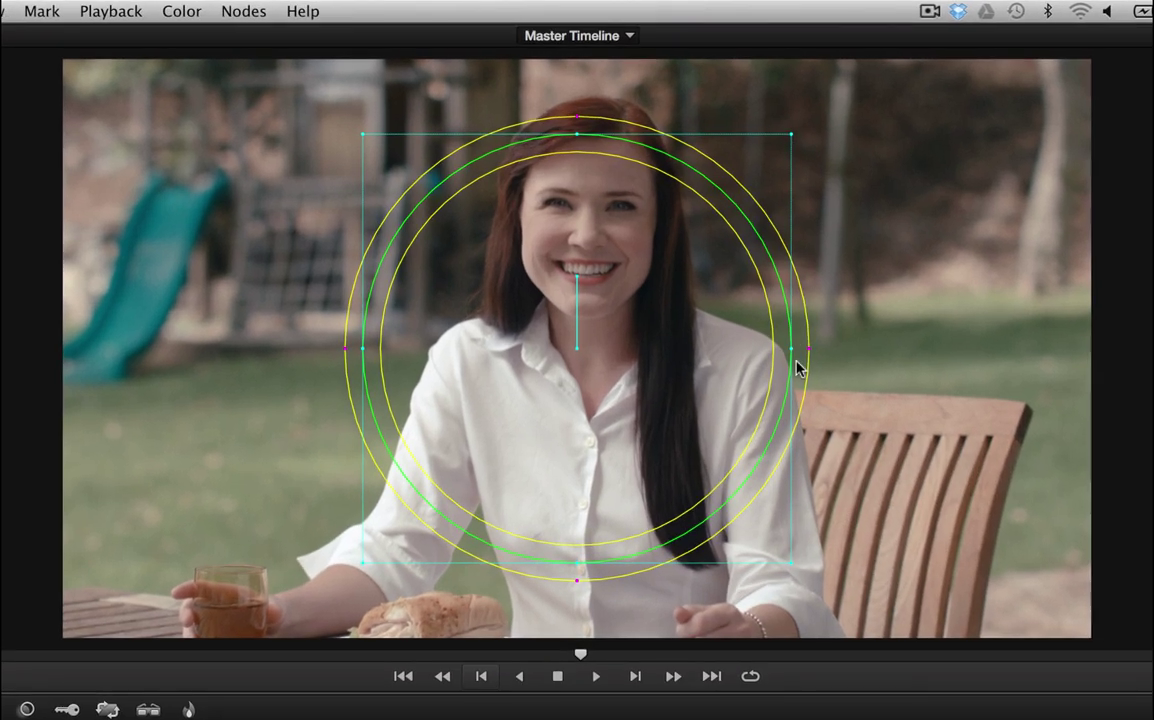
left_click_drag(768, 315, 720, 315)
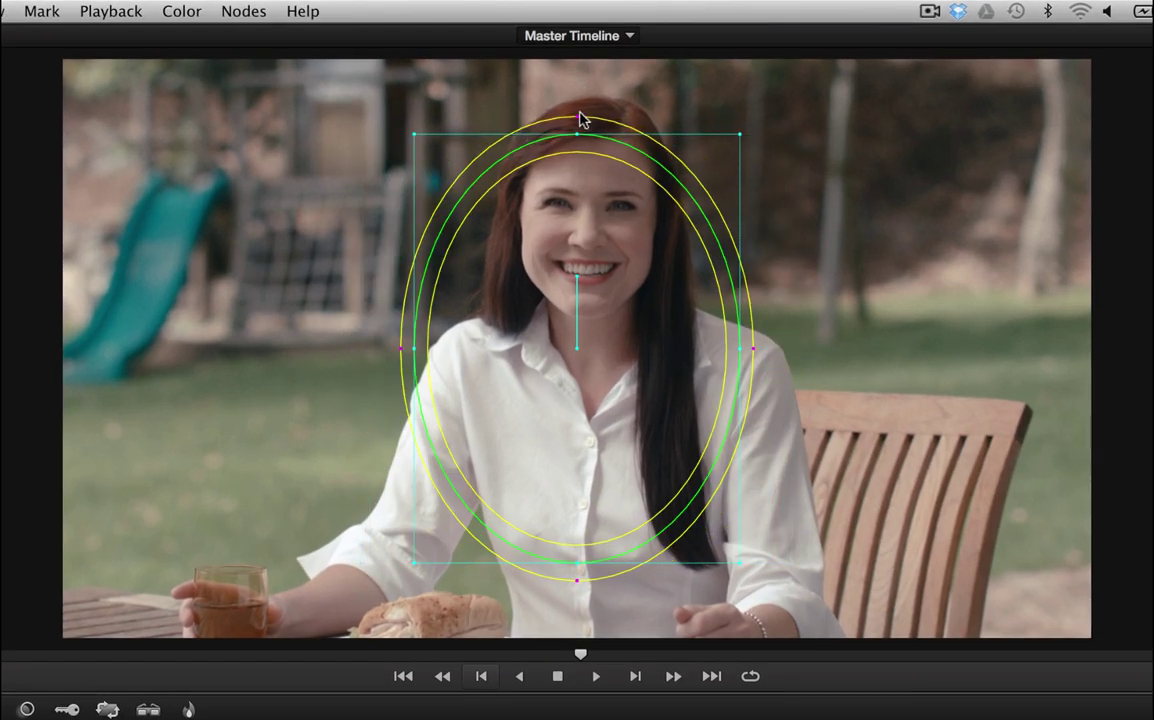
left_click_drag(580, 117, 600, 37)
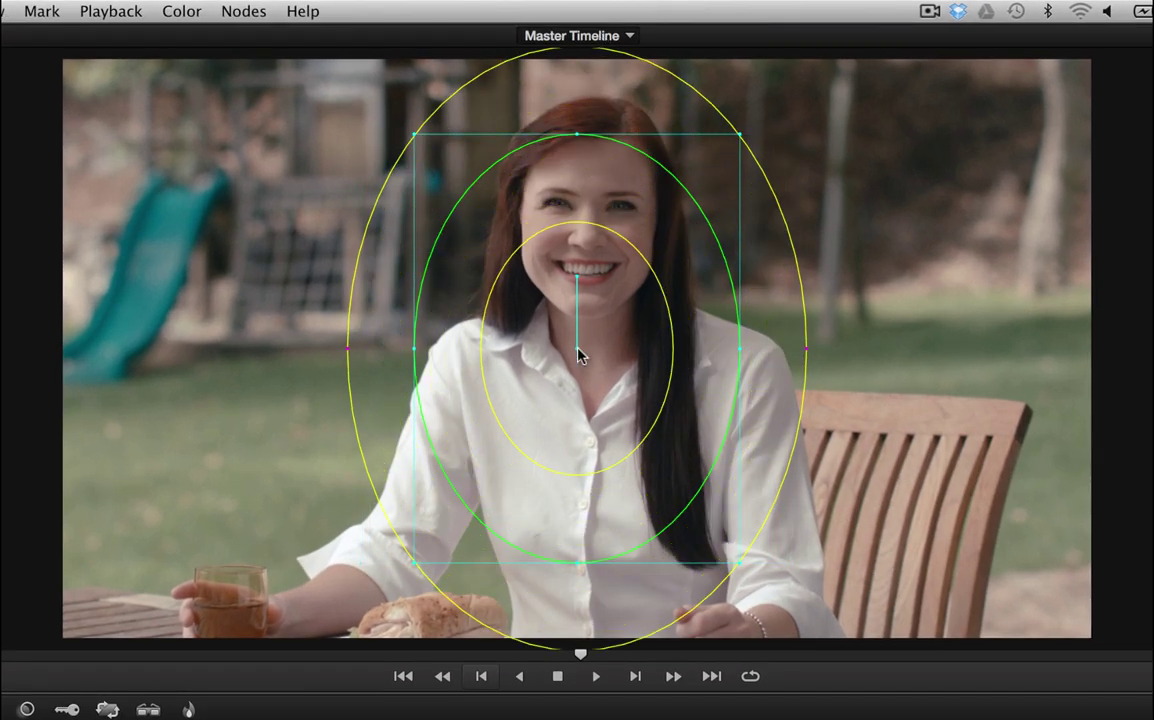
left_click_drag(580, 343, 584, 242)
left_click_drag(421, 457, 376, 517)
left_click_drag(311, 245, 247, 242)
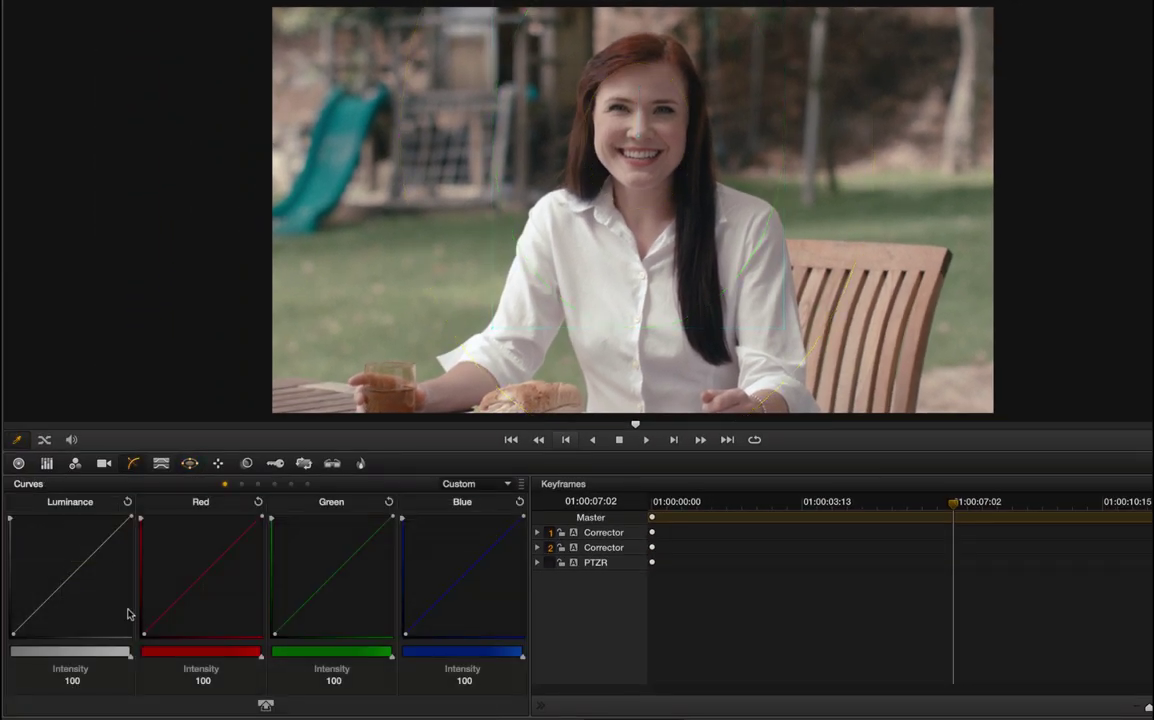
Raise the midtones on the second node's luminance curve and anchor the shadows with a lower point
left_click_drag(67, 576, 69, 576)
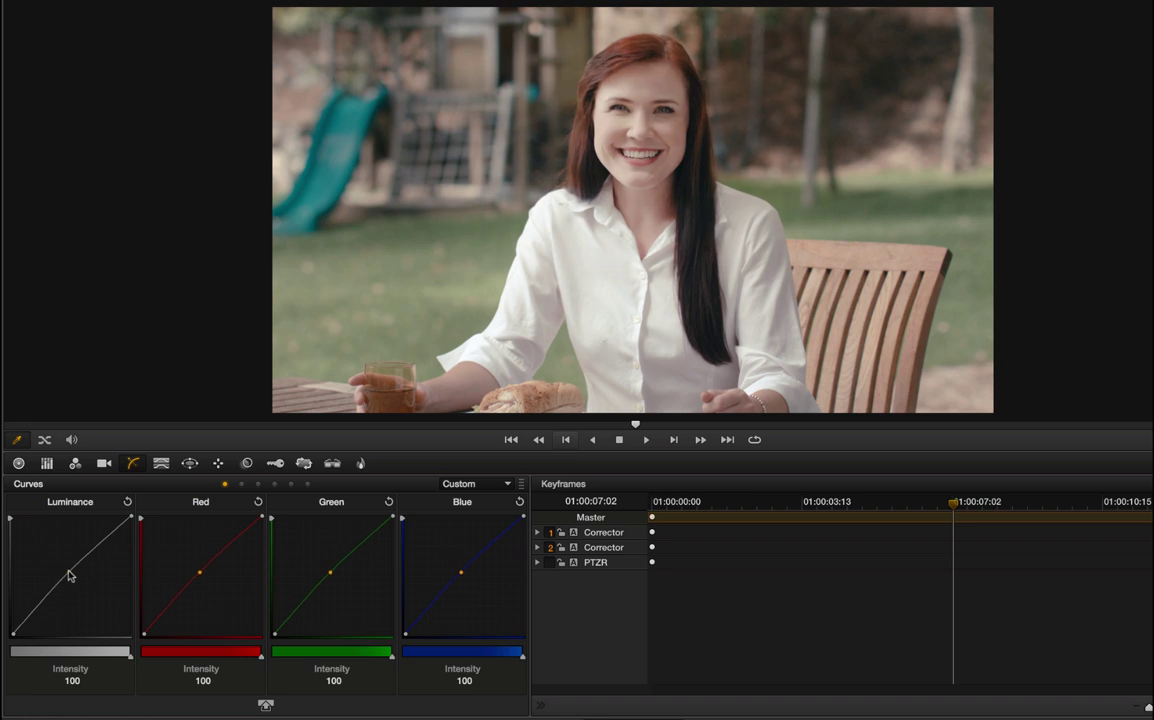
left_click(32, 612)
left_click_drag(32, 612, 35, 614)
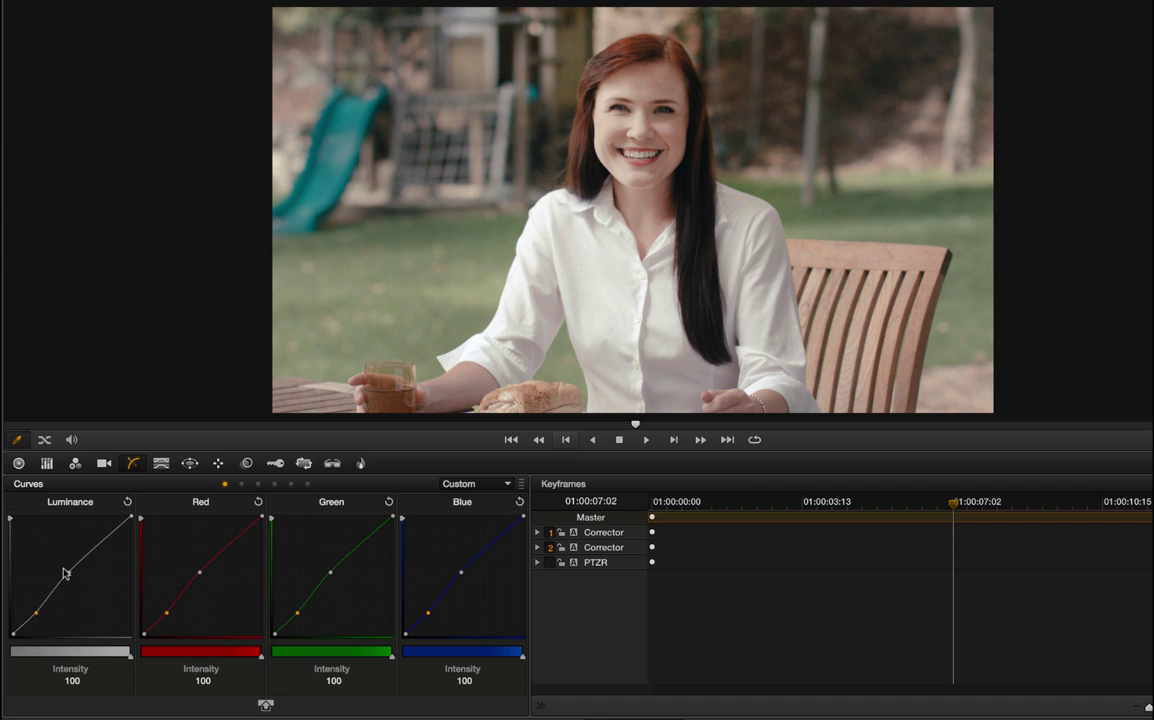
left_click_drag(68, 575, 74, 568)
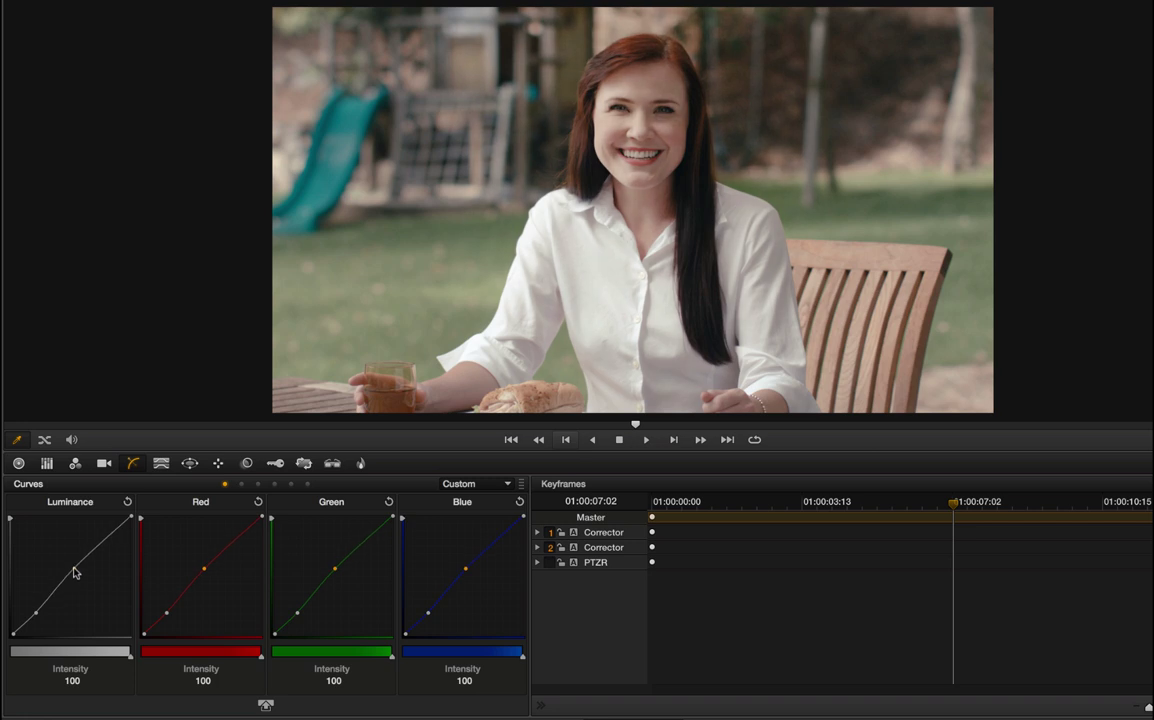
Set the second node's saturation to 63
left_click(20, 464)
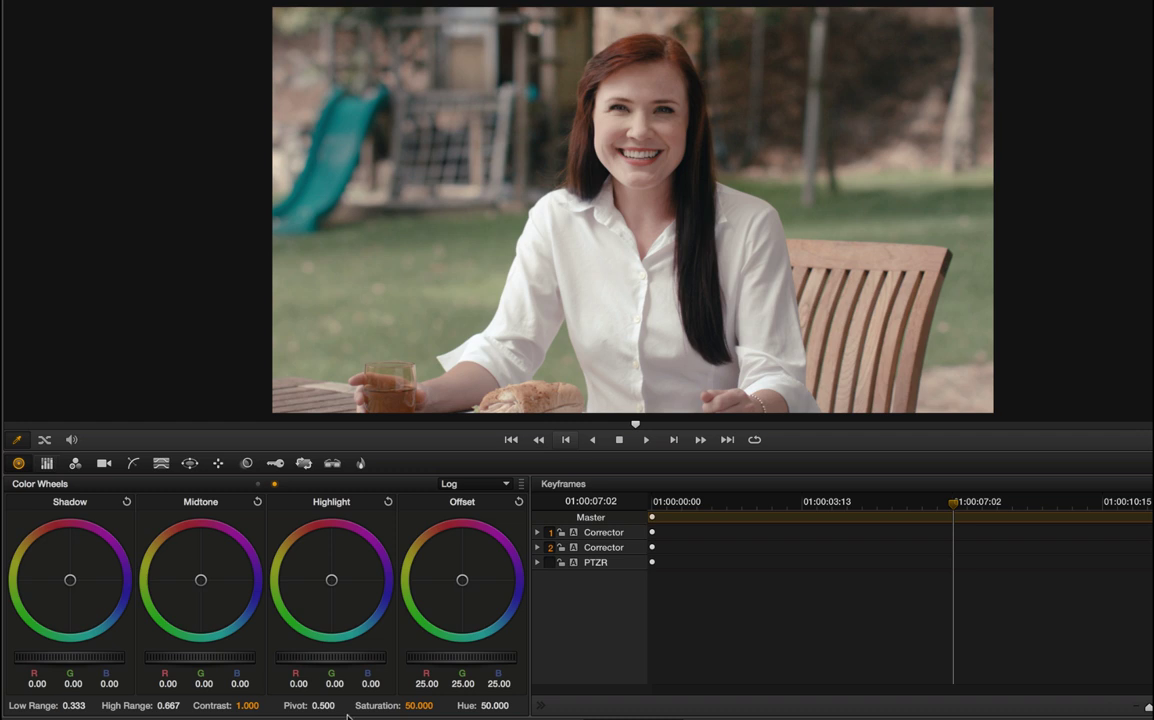
double_click(411, 700)
type("63")
key("Return")
Add a third serial node with a circular window, enlarge it, soften its edge to about 26.4 and raise it over the face
left_click(398, 2)
left_click(420, 89)
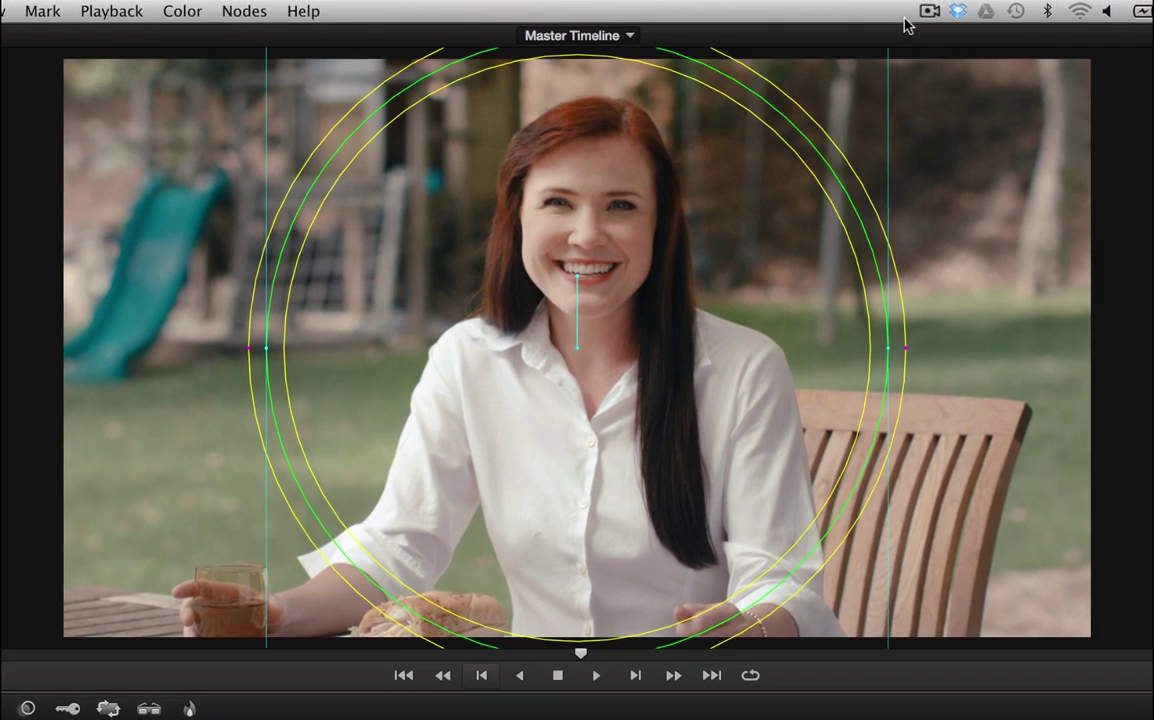
left_click_drag(905, 19, 1025, 2)
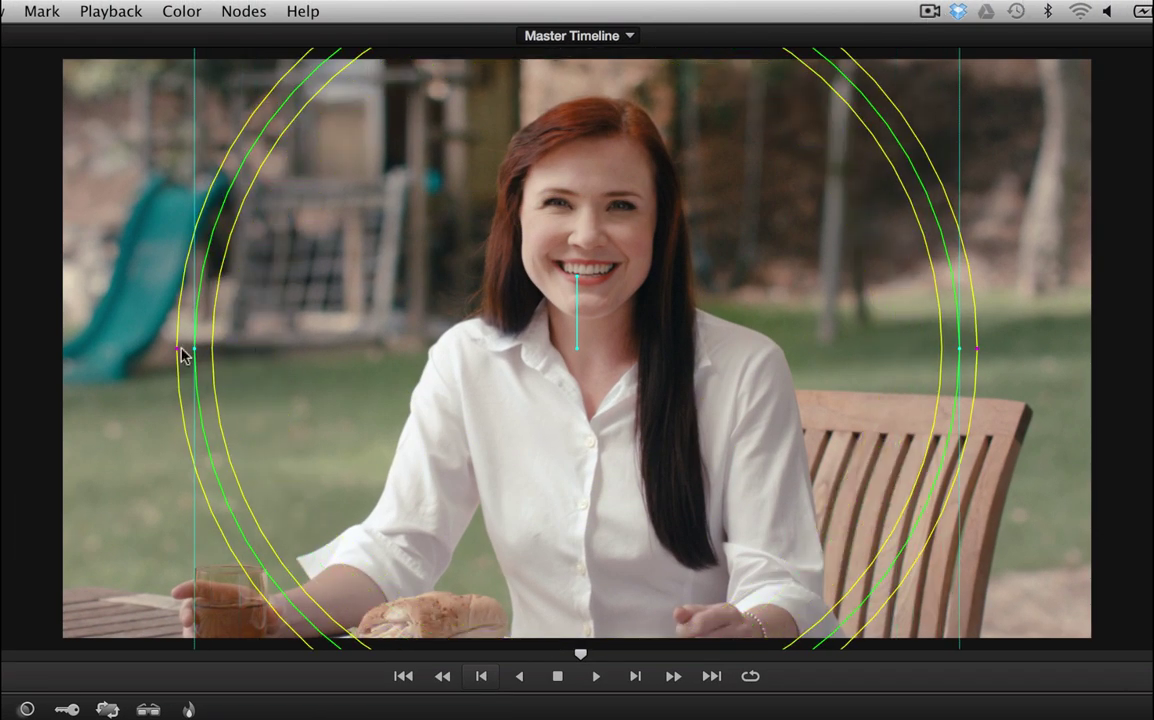
left_click_drag(180, 349, 0, 349)
left_click_drag(577, 352, 582, 203)
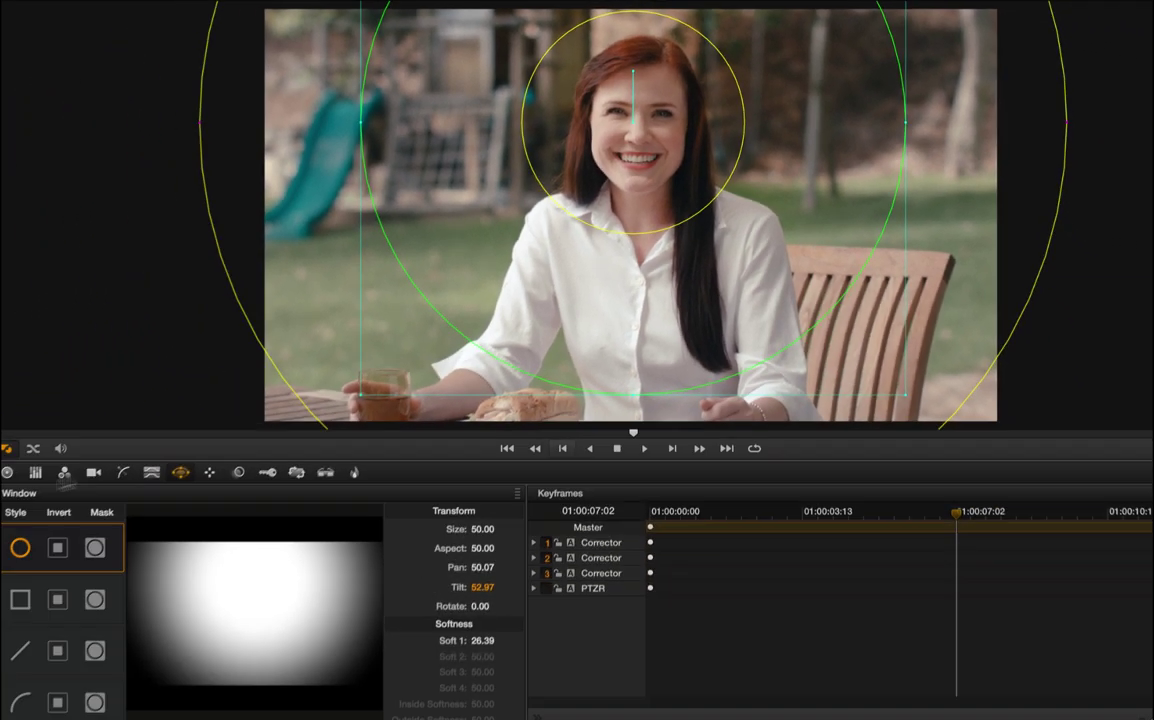
Darken the shadows on the third node's luminance curve and invert its circular window to target the area outside it
left_click(33, 555)
left_click_drag(28, 621, 37, 604)
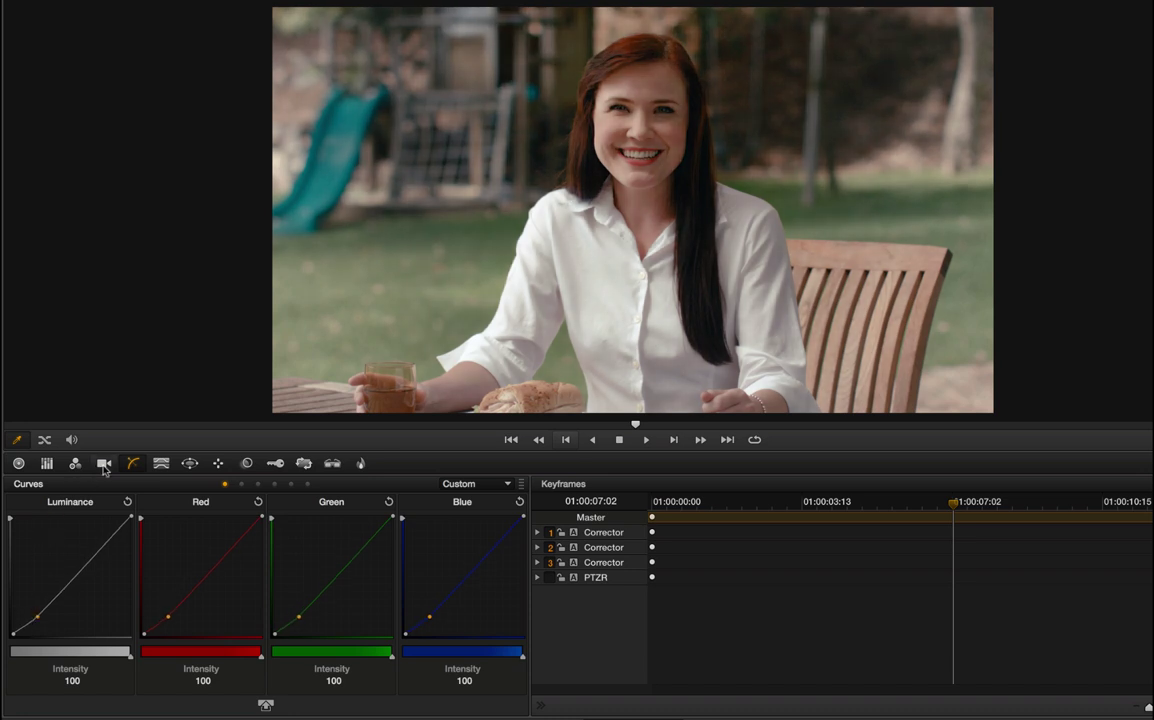
left_click(161, 463)
left_click(18, 463)
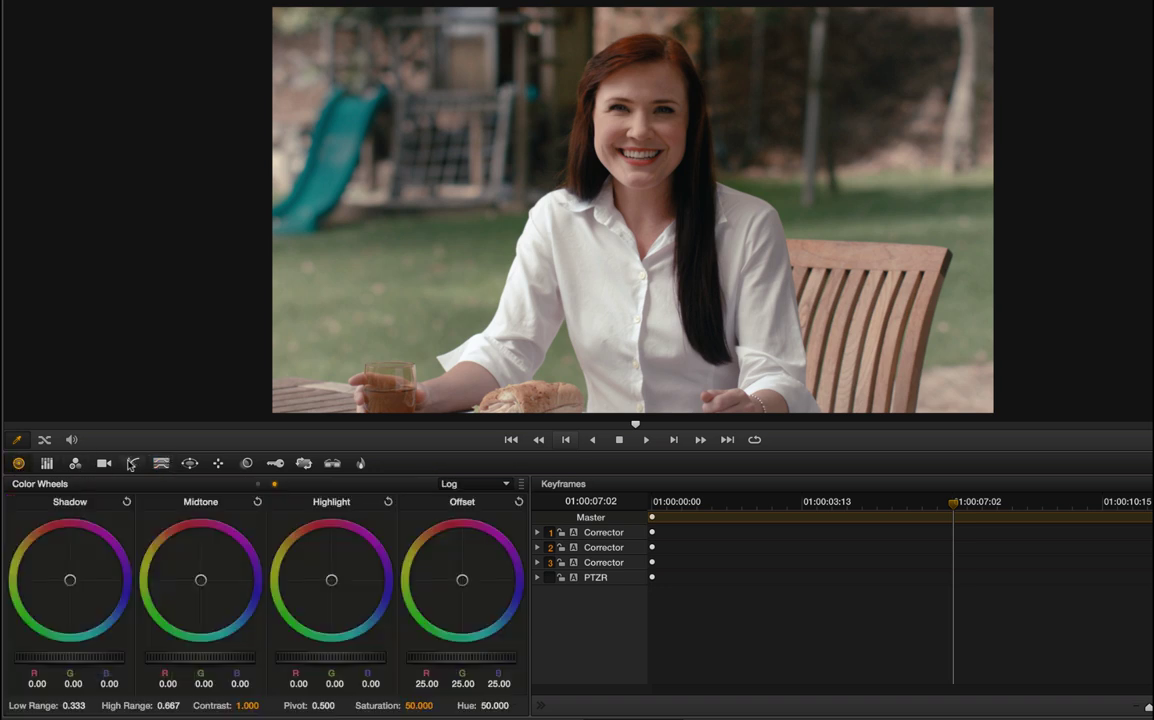
left_click(133, 463)
left_click(192, 463)
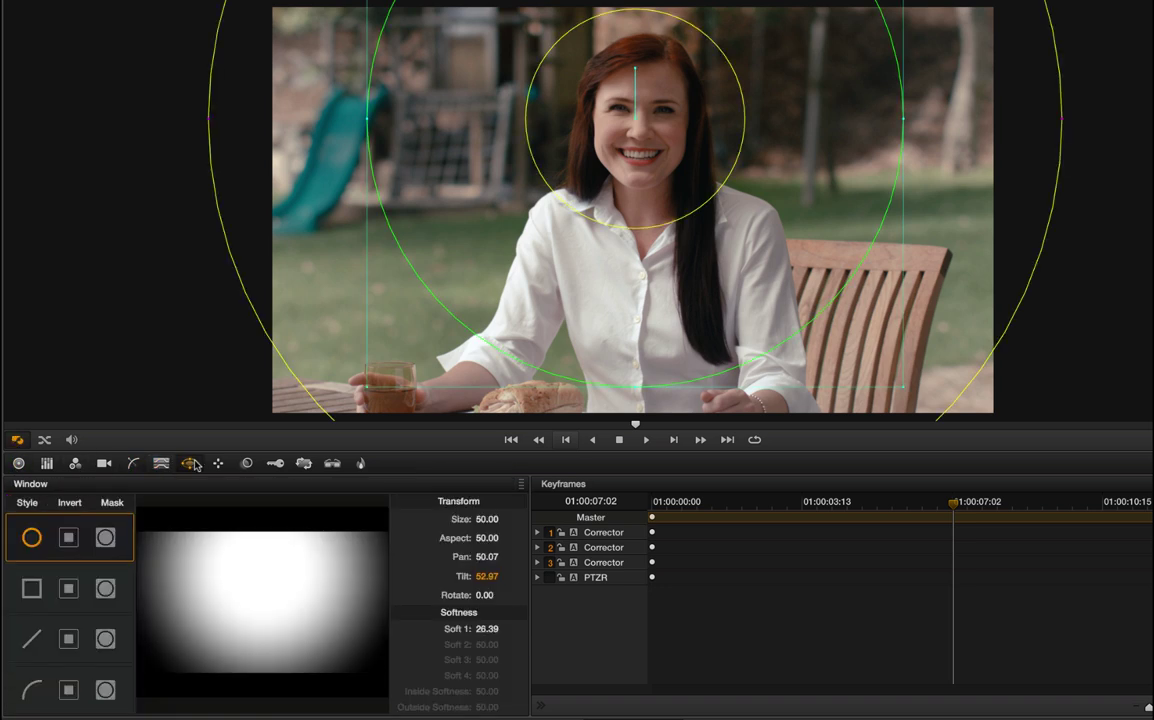
left_click(68, 537)
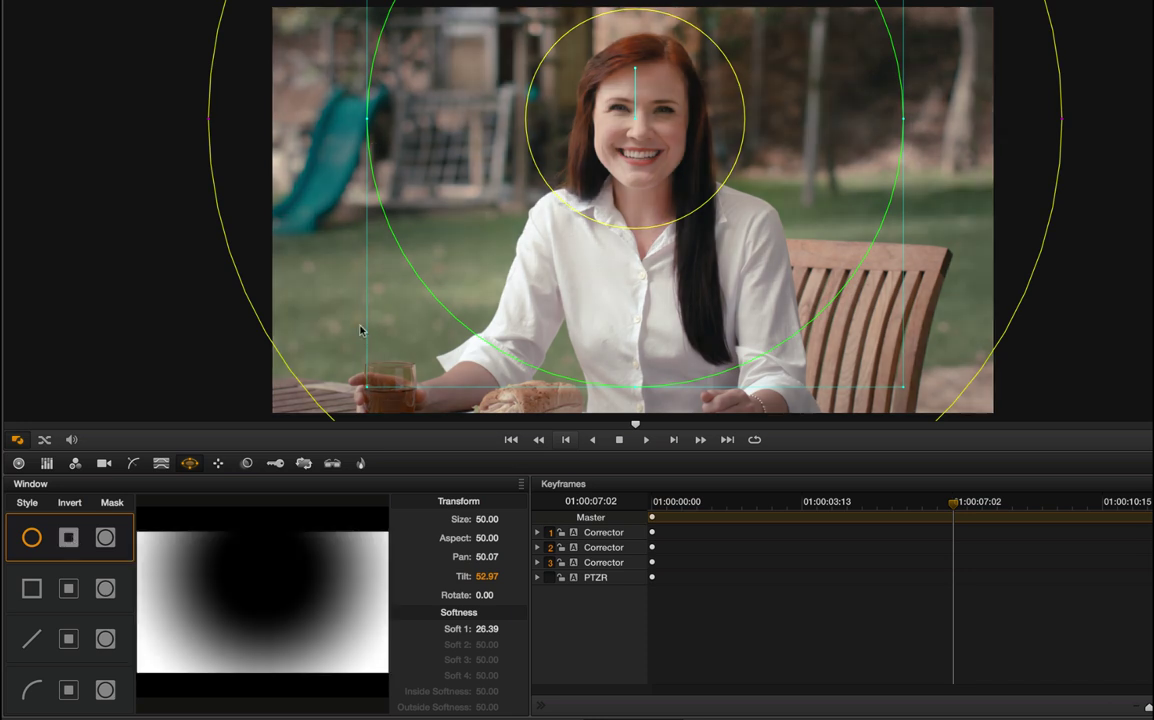
Shrink the third node's circular window around the face and widen its soft edge to about 33.3
left_click_drag(367, 387, 430, 314)
left_click_drag(281, 121, 240, 118)
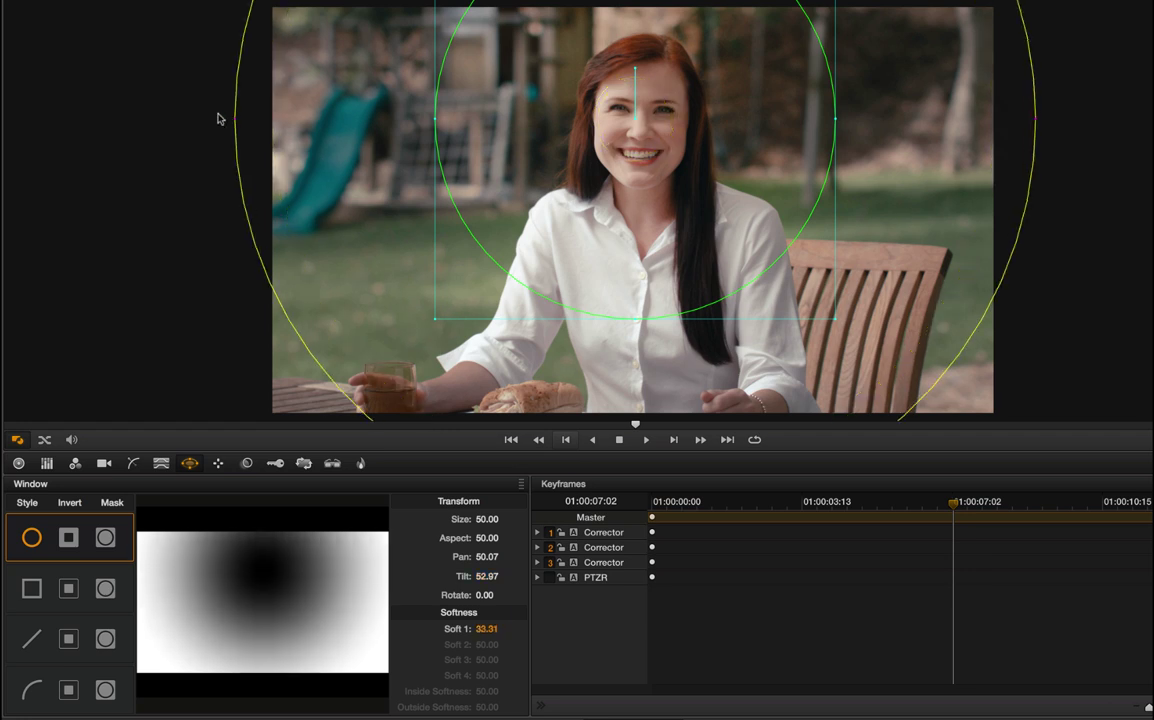
Raise the shadow point on the third node's luminance curve slightly to ease the darkening outside the window
left_click(18, 463)
left_click(44, 464)
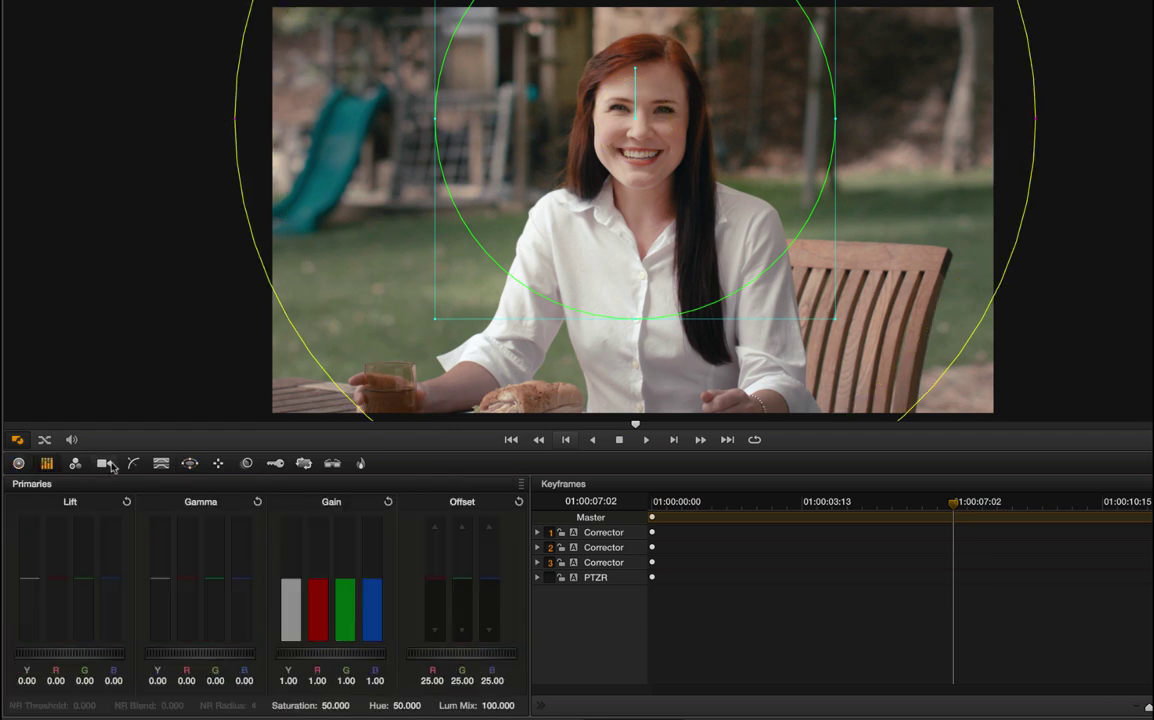
left_click(130, 464)
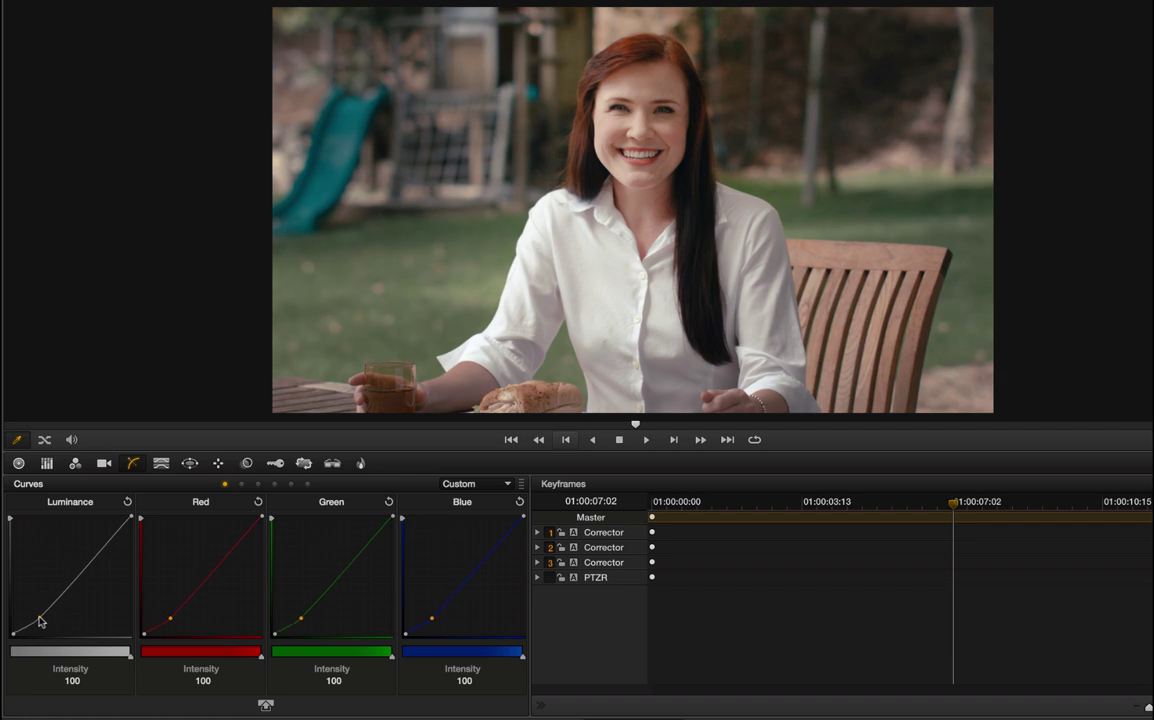
left_click_drag(40, 622, 43, 618)
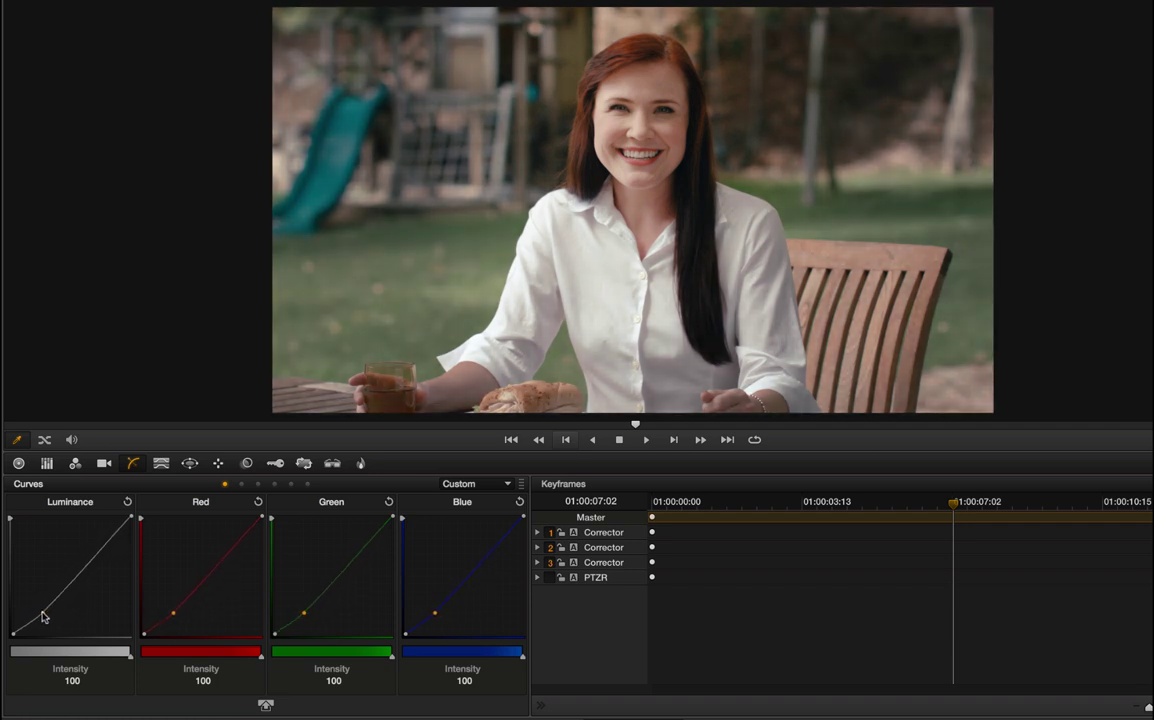
Set the third node's saturation to 60 and its contrast to 1.100
left_click(41, 461)
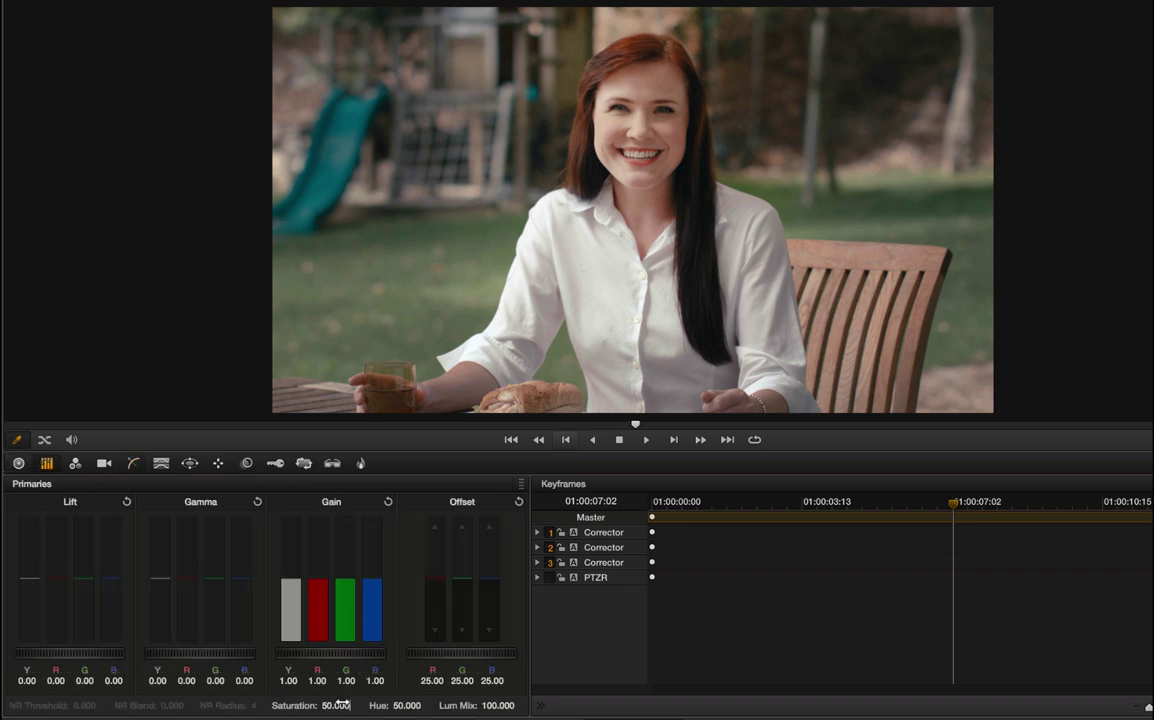
type("60")
key("Return")
left_click(18, 463)
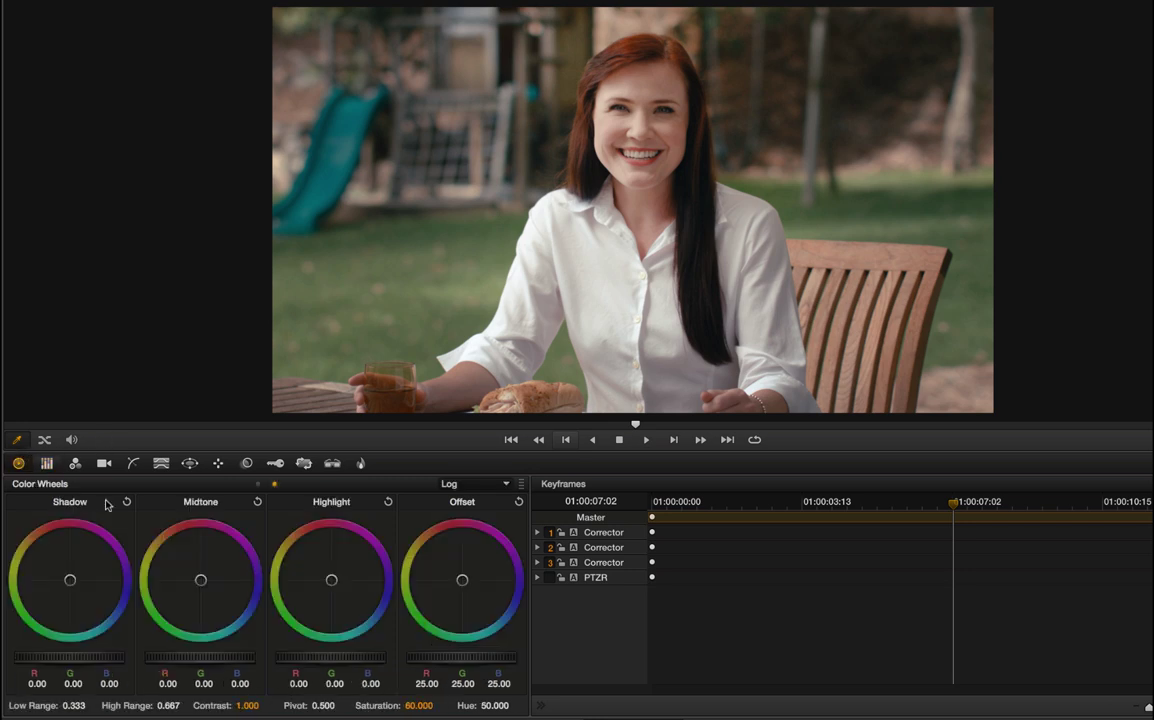
double_click(253, 708)
left_click_drag(221, 706, 240, 707)
Show the window outline again, tighten the circle around the woman's head and shoulders, and narrow its soft edge
left_click(18, 440)
left_click(50, 486)
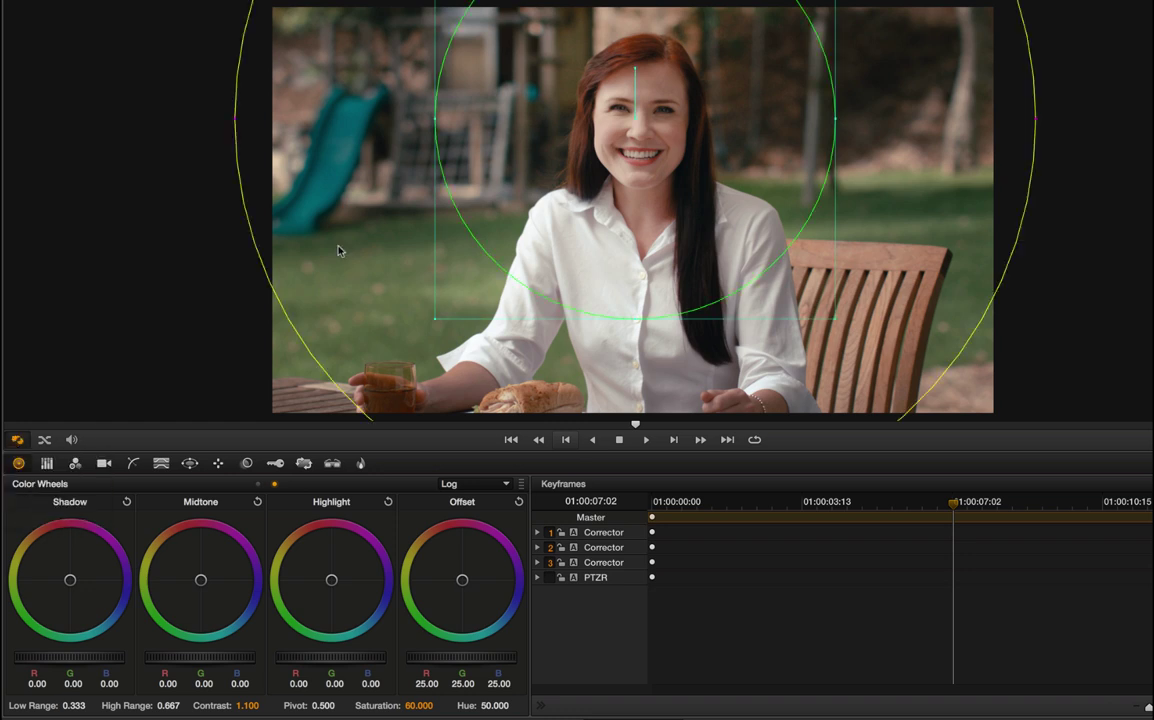
left_click_drag(435, 322, 493, 263)
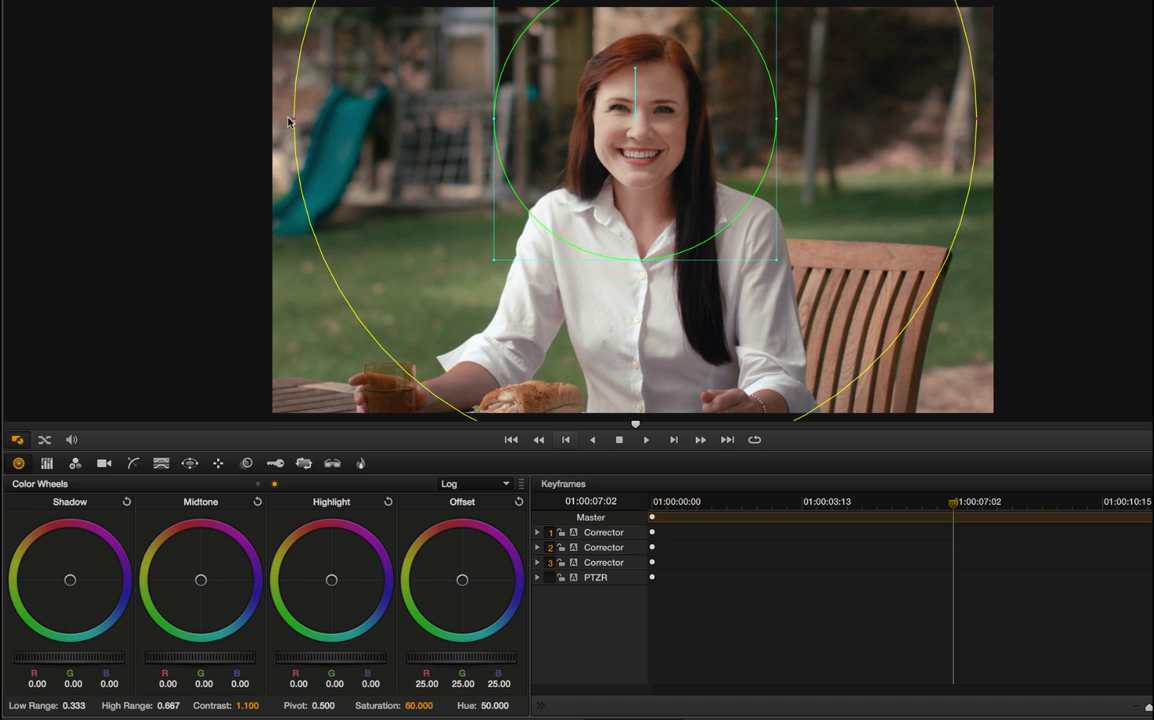
left_click_drag(288, 121, 242, 122)
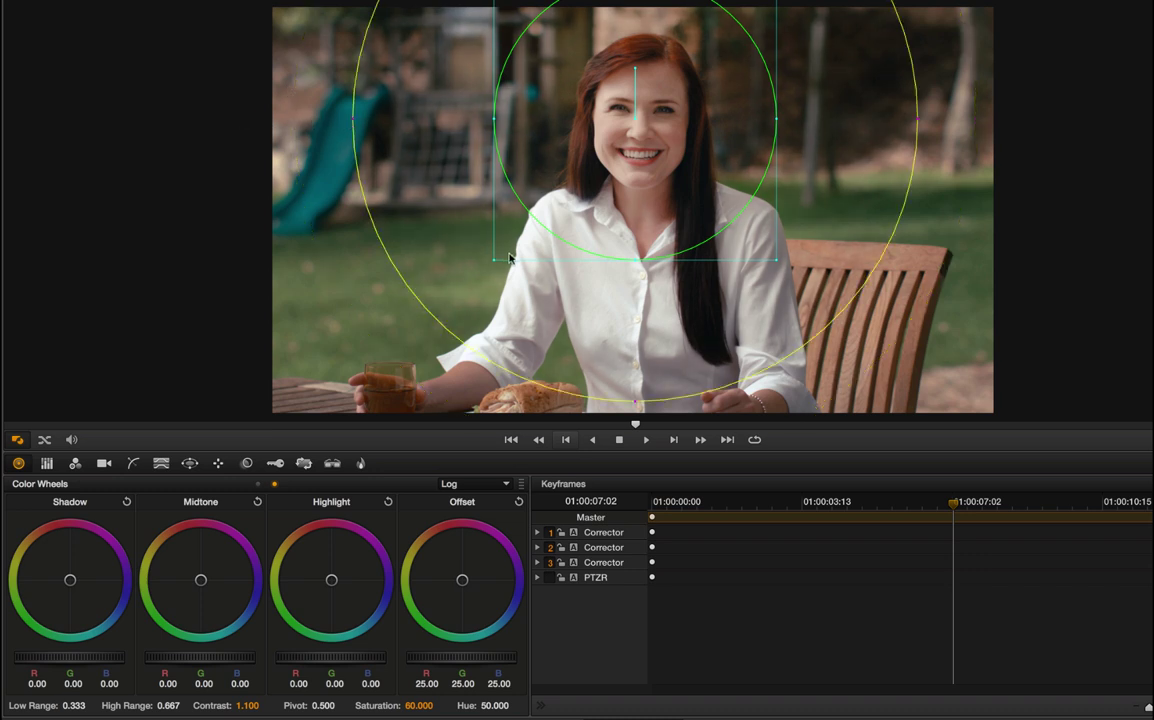
left_click_drag(493, 262, 469, 282)
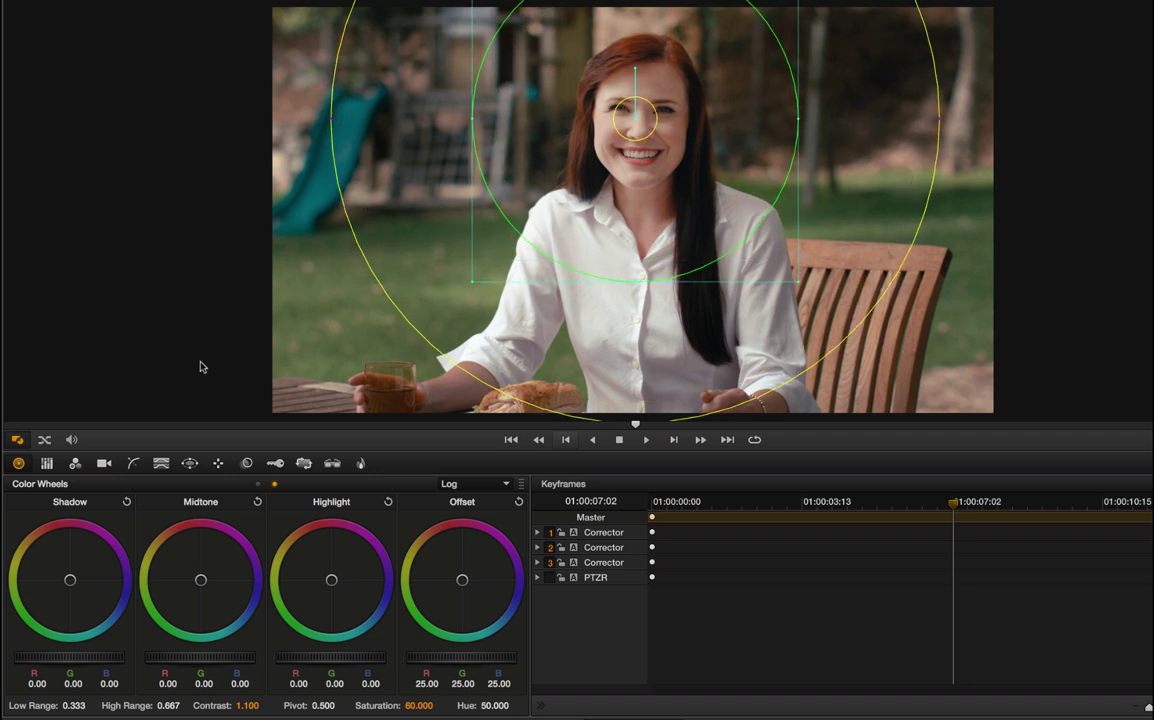
Hide the window outline and play the graded clip from near its beginning to review the result
left_click(17, 439)
left_click(25, 412)
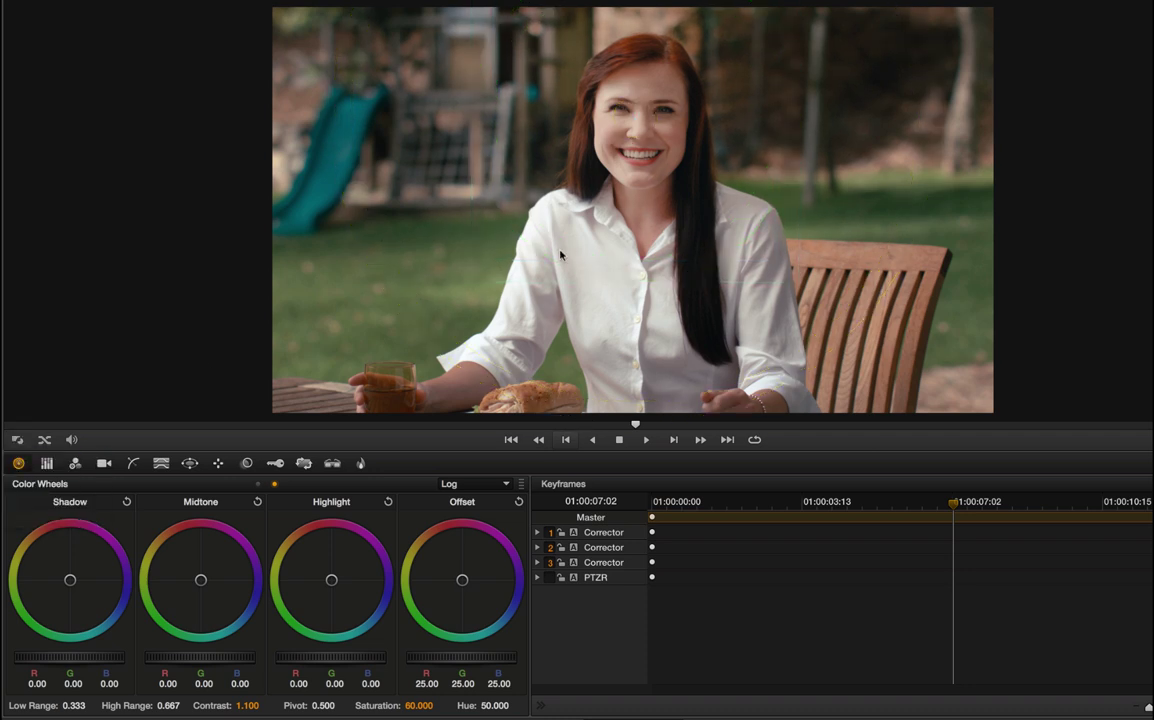
left_click_drag(464, 426, 195, 443)
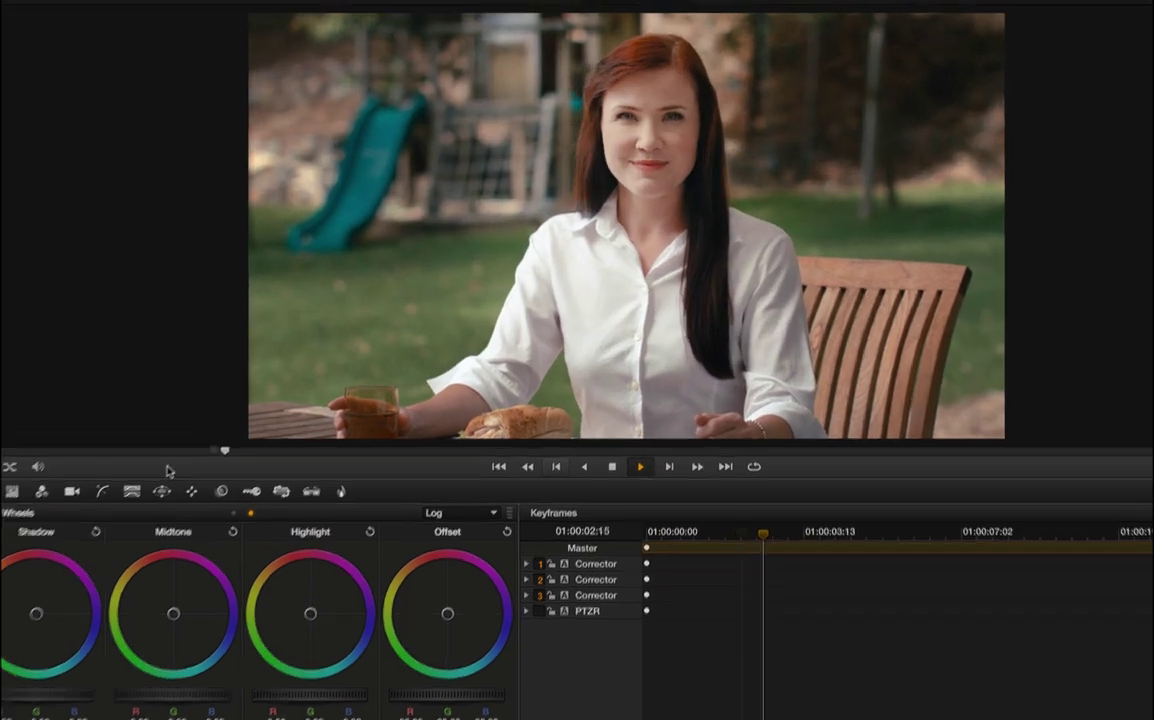